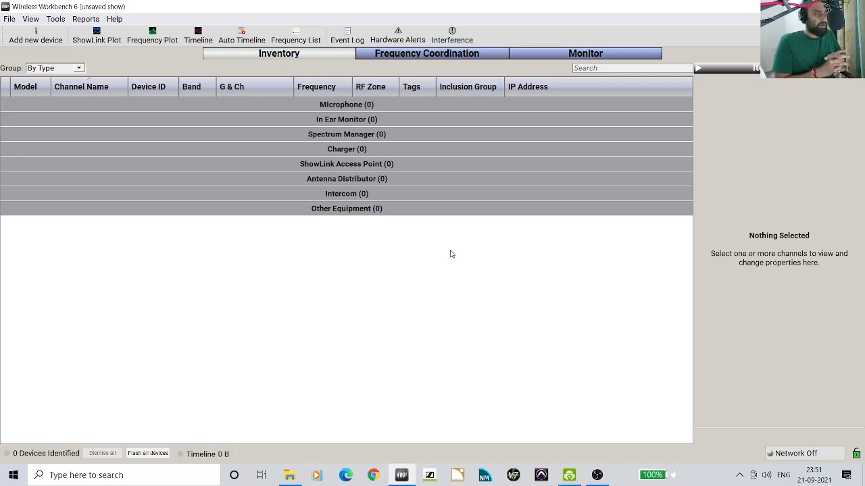
click(576, 68)
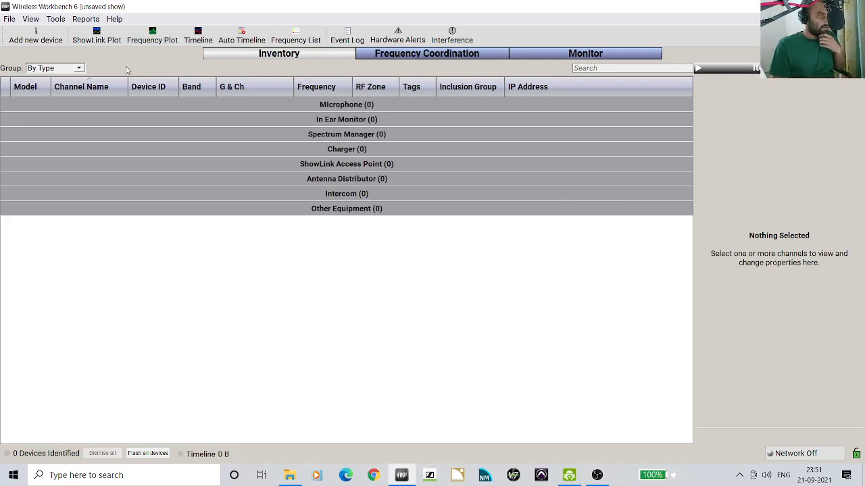
Step: Add four Shure AD4D-A devices in band G57 to the inventory and close the device dialog
click(32, 40)
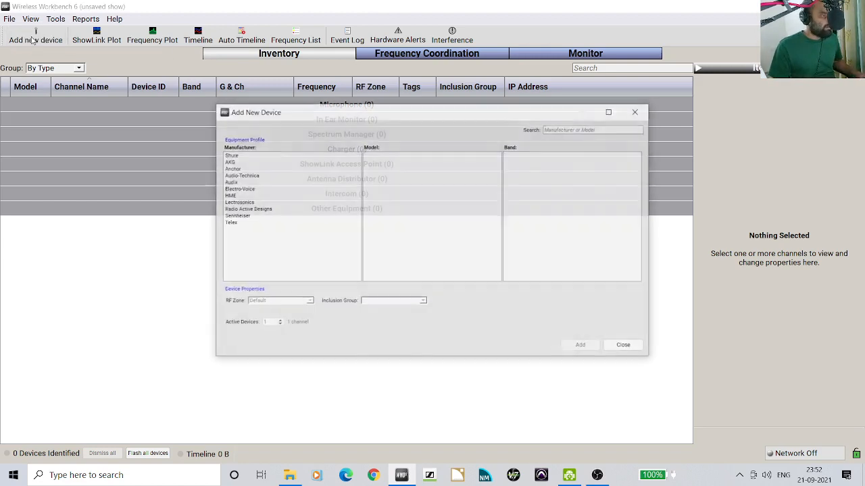
click(271, 156)
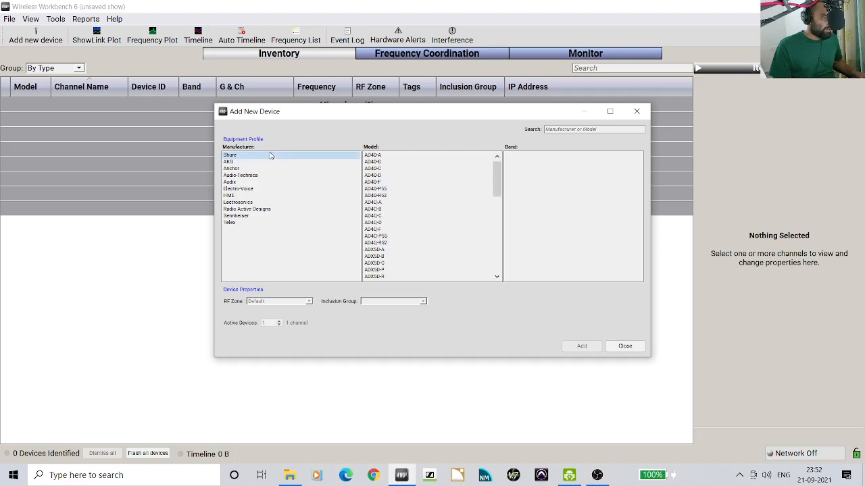
click(379, 157)
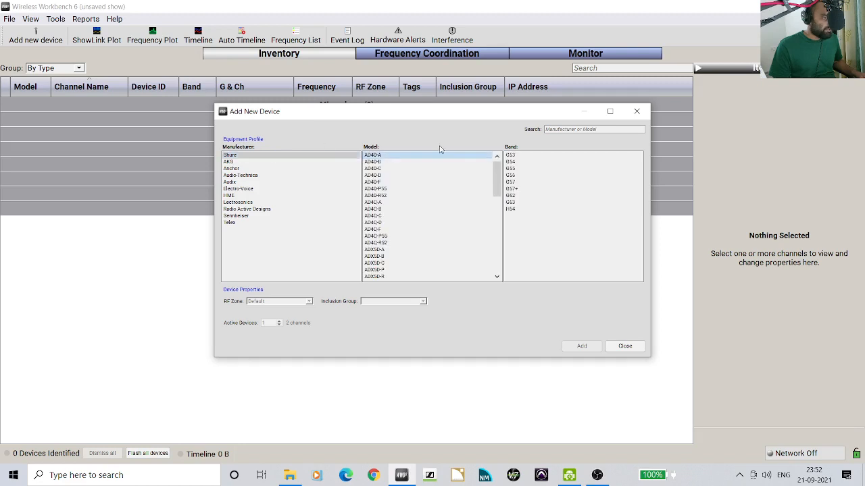
click(520, 182)
click(589, 348)
click(589, 349)
click(590, 349)
click(590, 349)
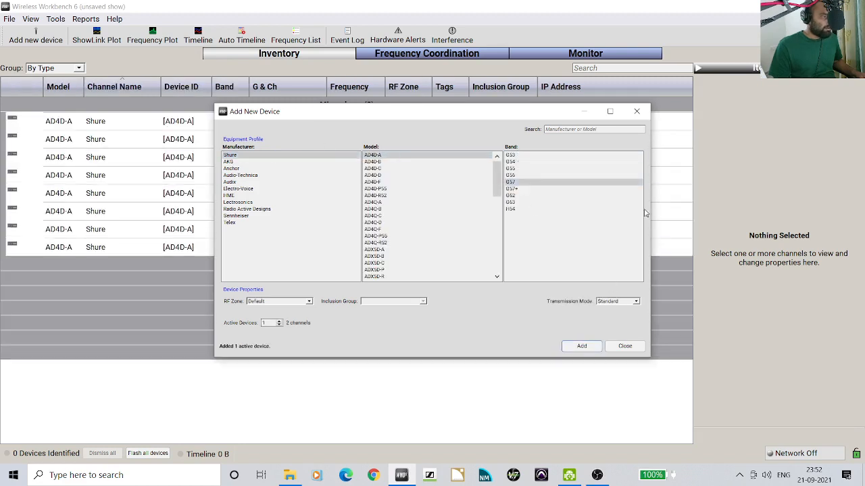
click(637, 112)
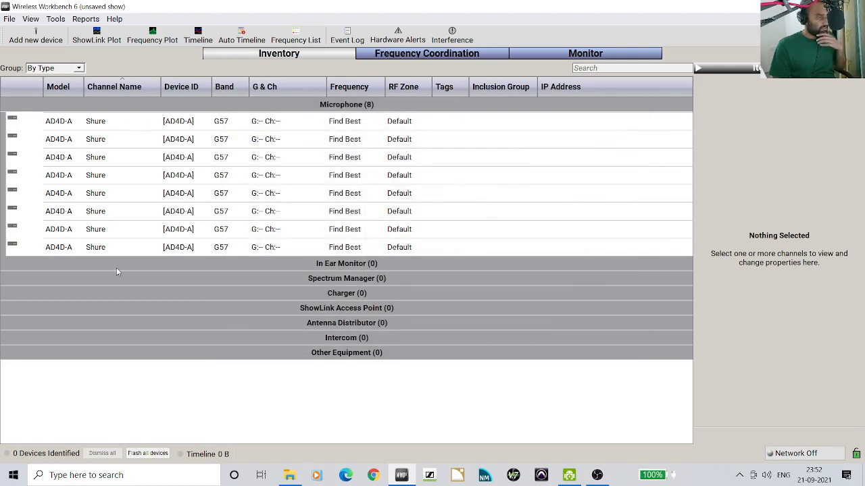
Step: Rename the first three microphone channels in the inventory, giving each a different performer's first name
click(131, 125)
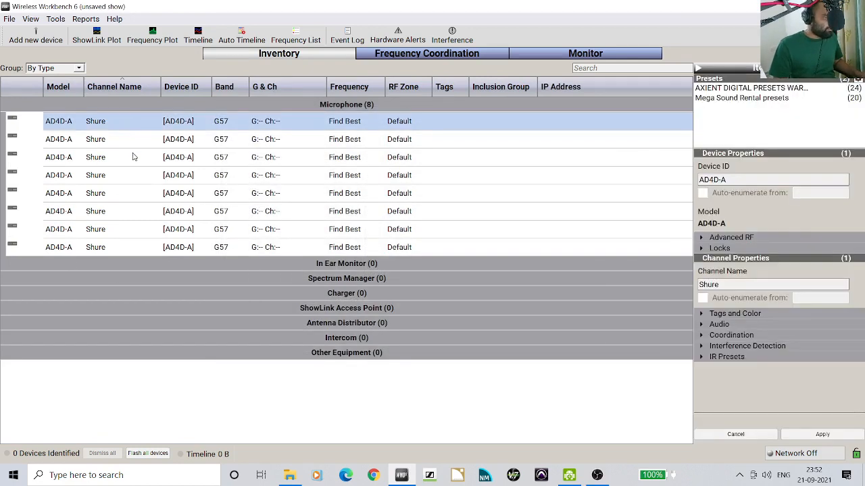
click(113, 121)
key(BackSpace)
text(A)
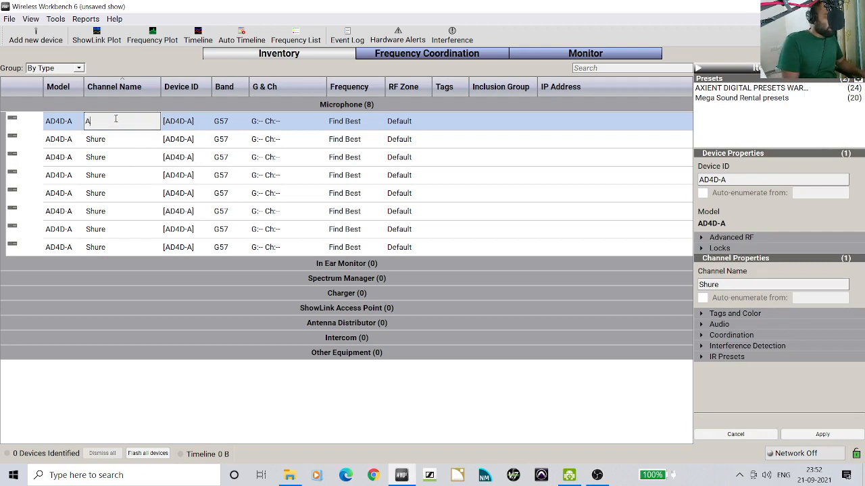
text(RJUN)
click(115, 140)
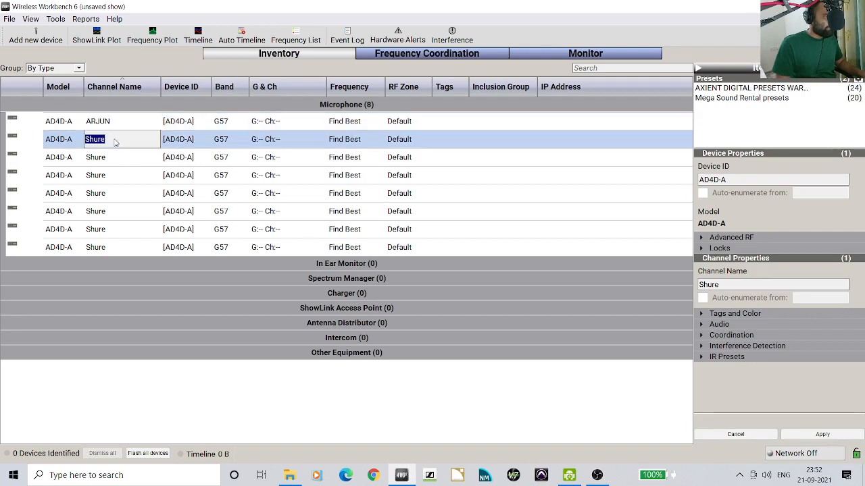
text(SACHIN)
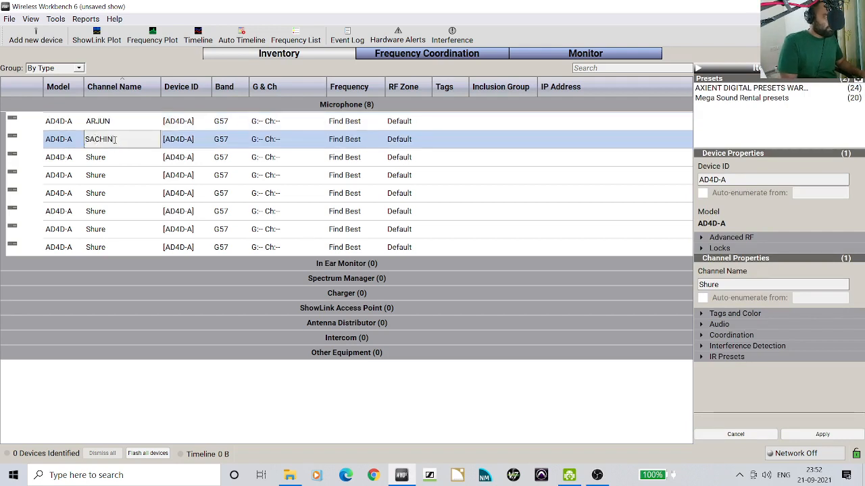
click(107, 156)
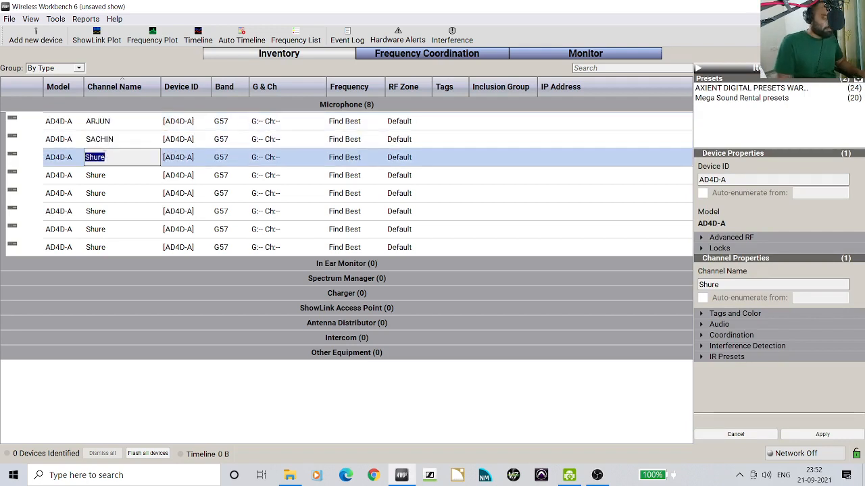
text(JIGAR)
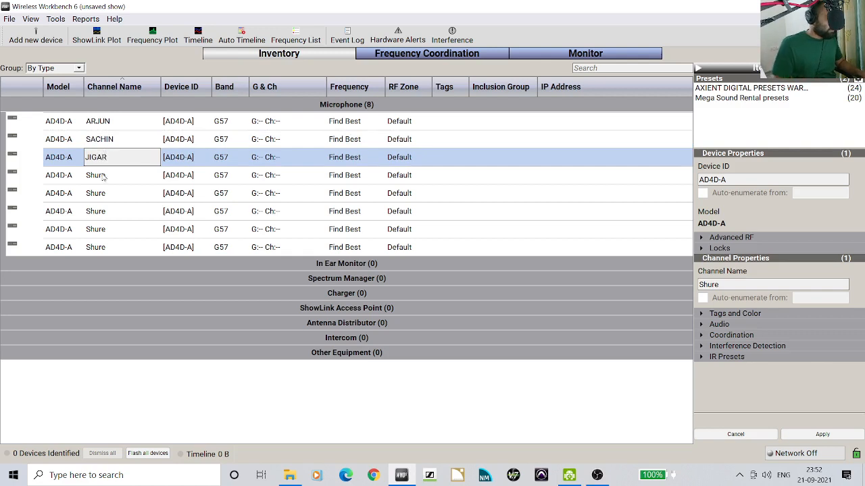
Step: Rename the fourth, fifth and sixth microphone channels with further performers' first names
click(101, 176)
text(AMI)
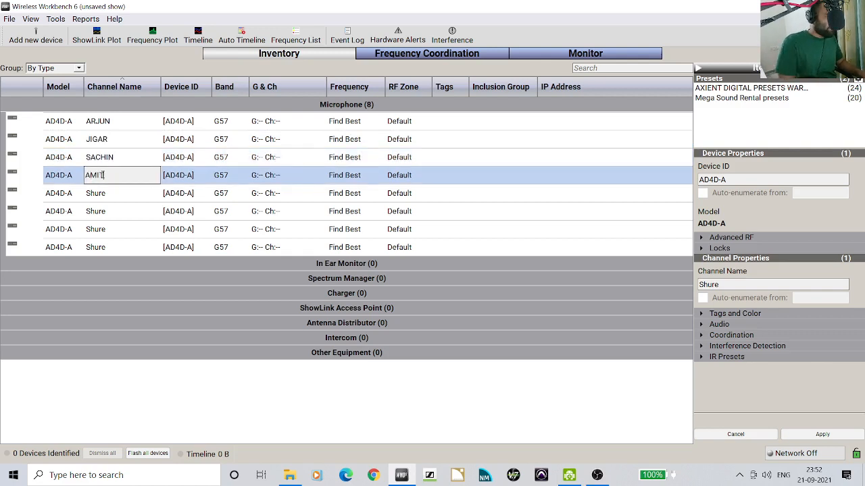
text(T)
click(116, 195)
text(JA)
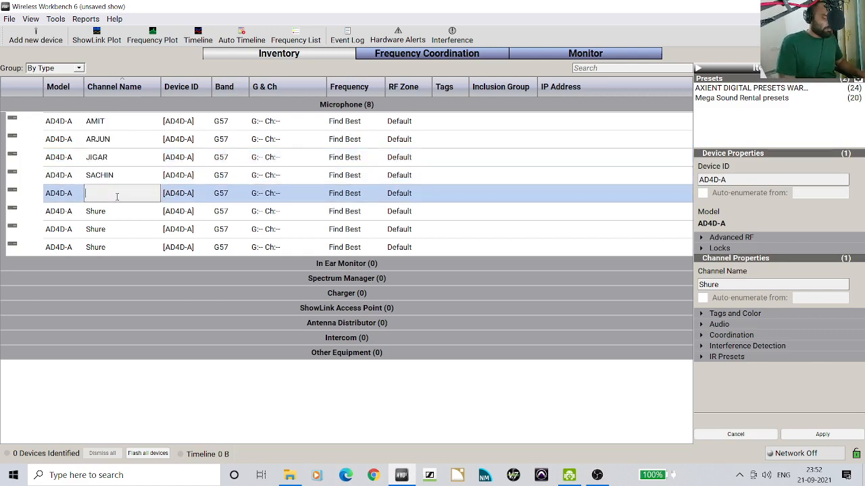
text(YAN)
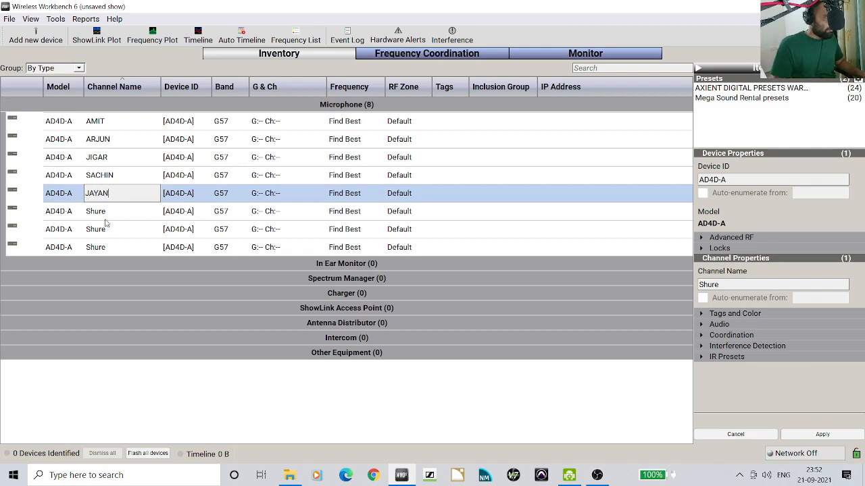
click(110, 211)
text(KAYNE)
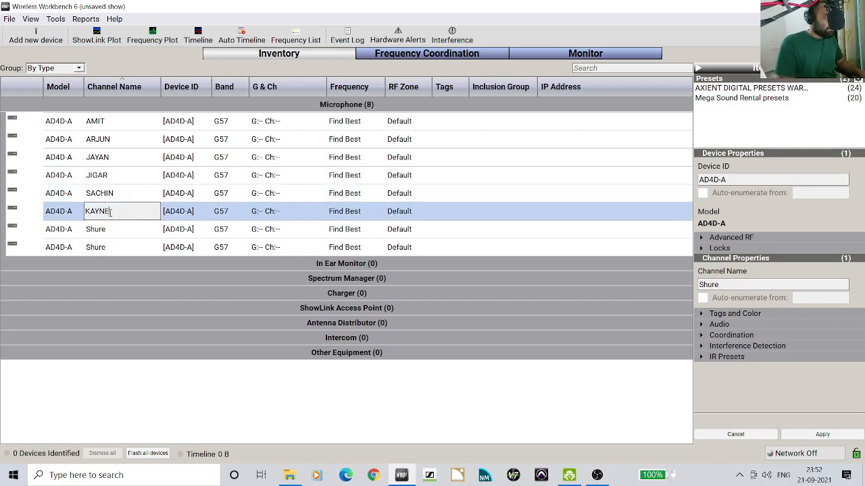
Step: Rename the last two microphone channels still called Shure with performers' first names
click(103, 229)
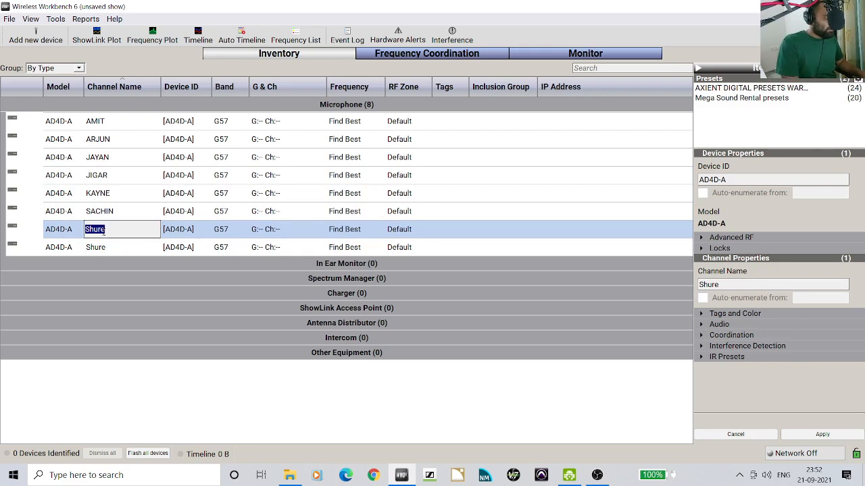
text(JA)
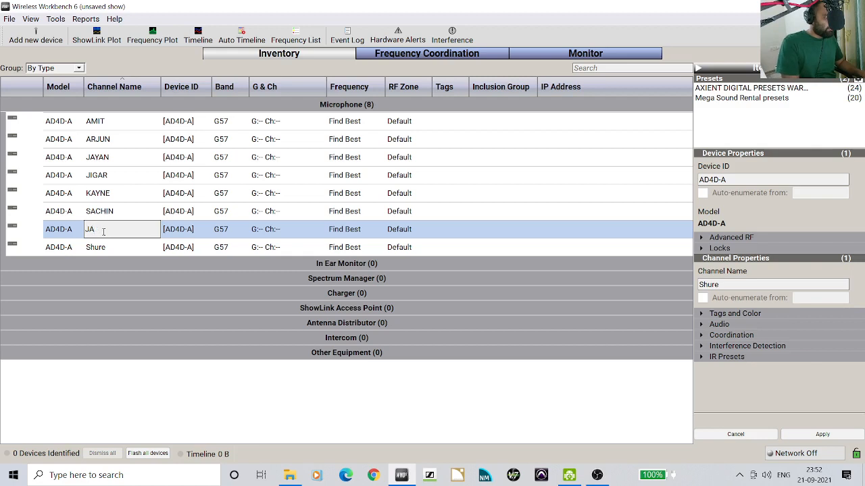
text(GDISH)
double_click(120, 250)
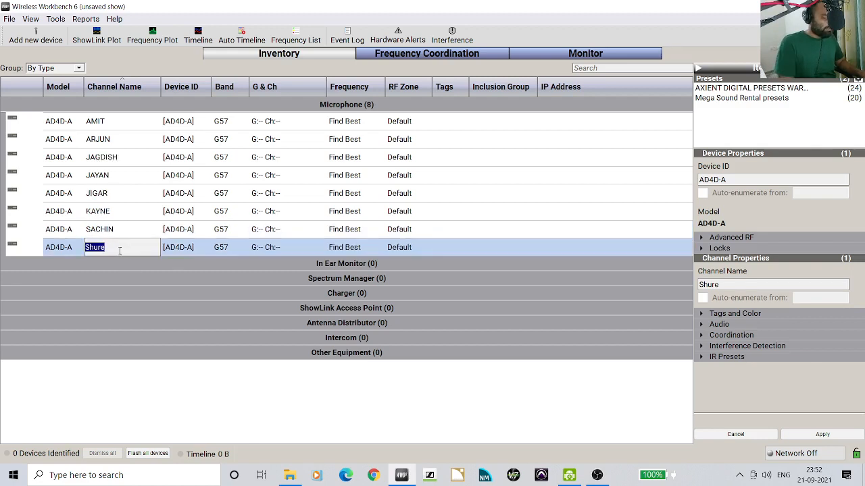
text(MANAN)
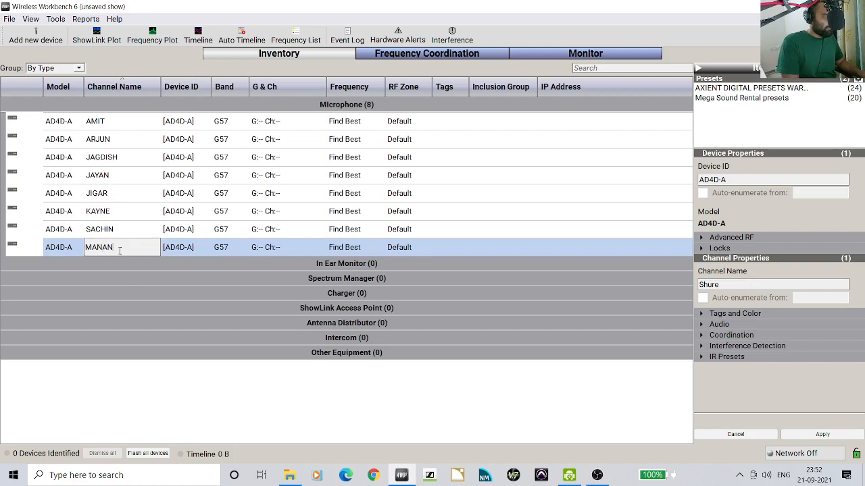
click(178, 368)
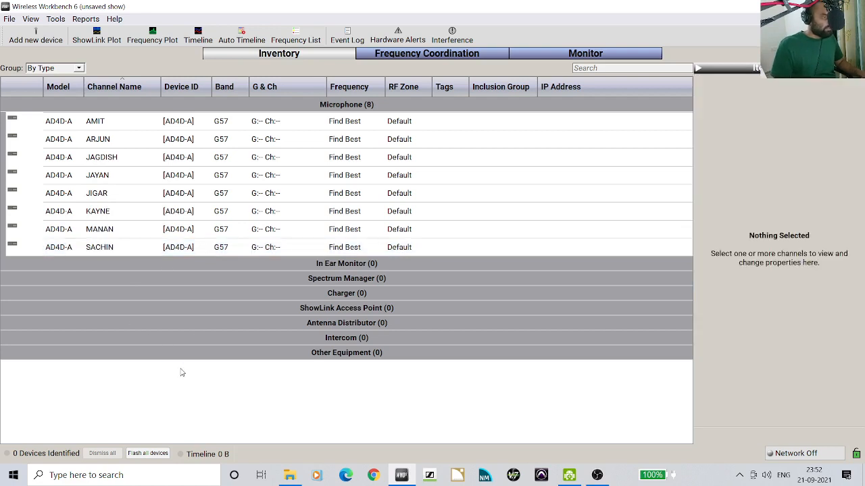
click(107, 121)
click(103, 125)
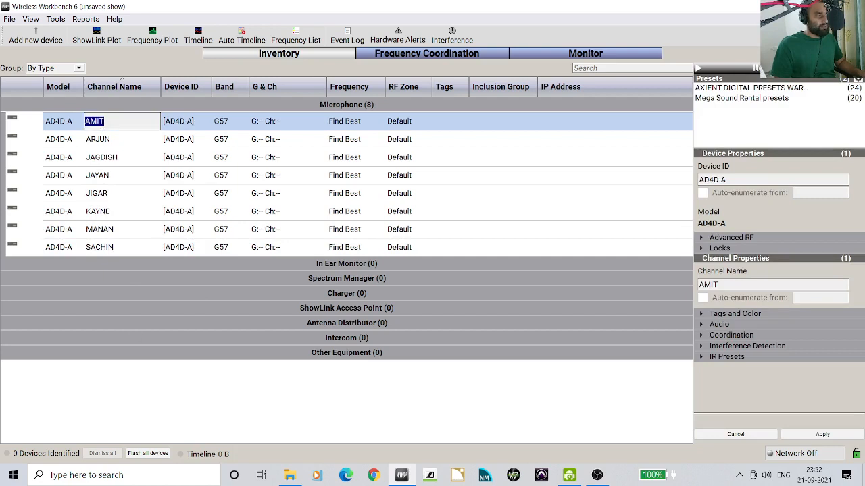
click(107, 138)
click(106, 137)
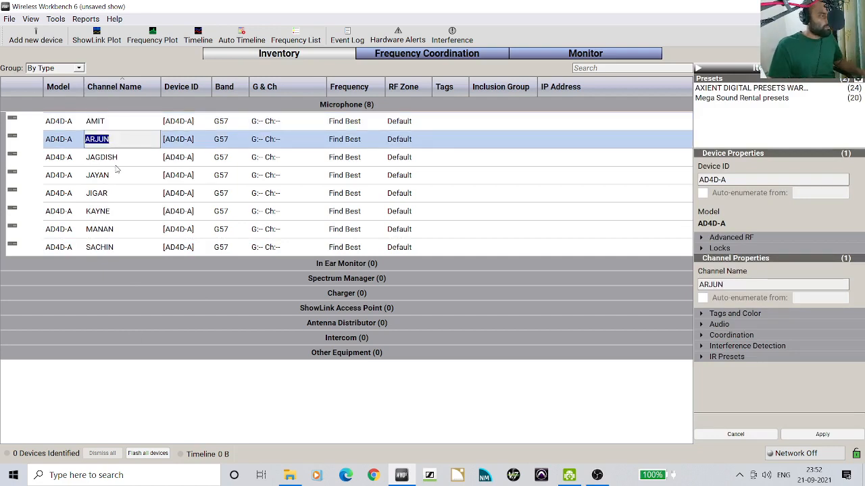
click(158, 386)
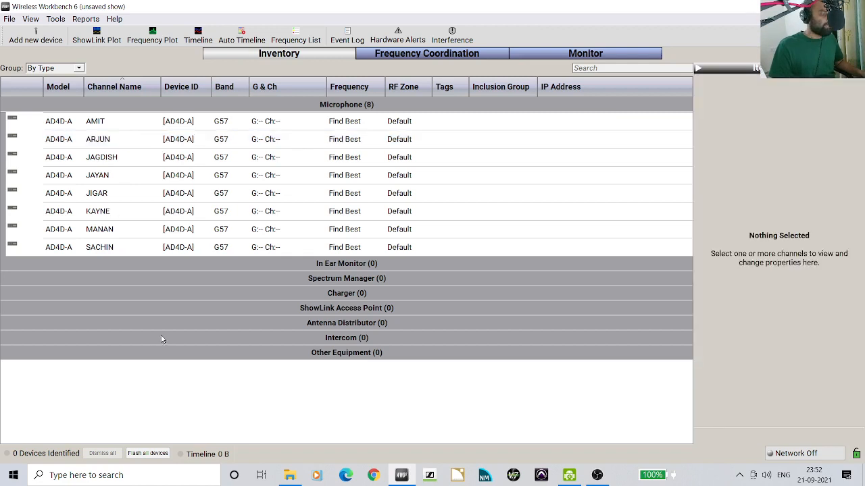
Step: Assign the basic color yellow to the first three microphone channels in the list
click(121, 124)
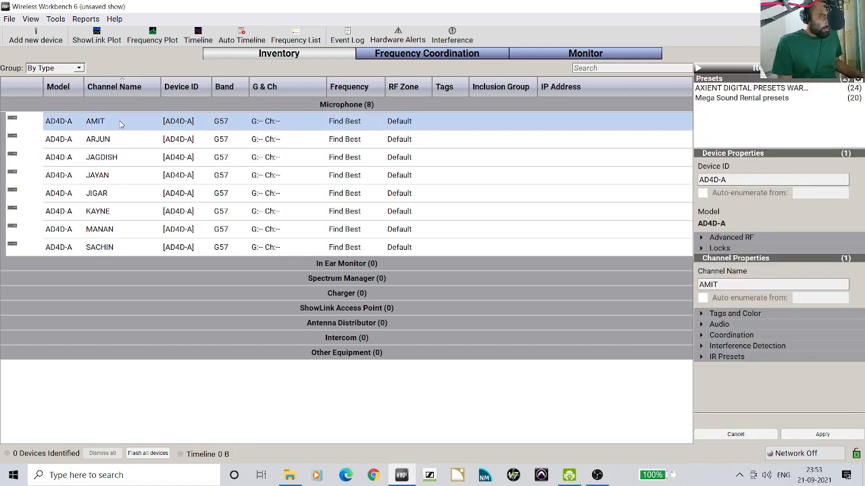
shift+click(124, 158)
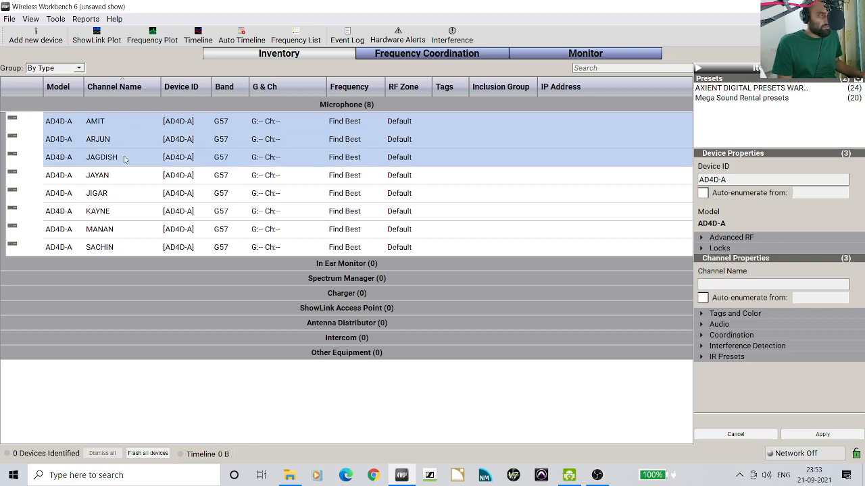
right_click(467, 137)
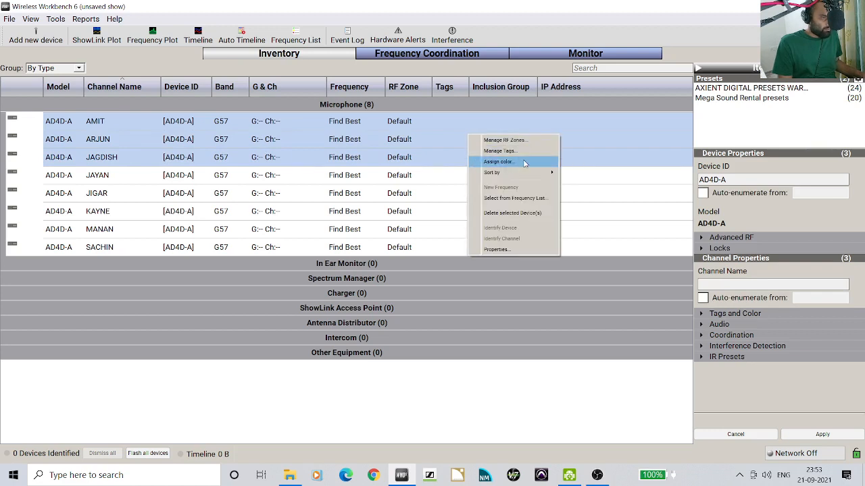
click(526, 165)
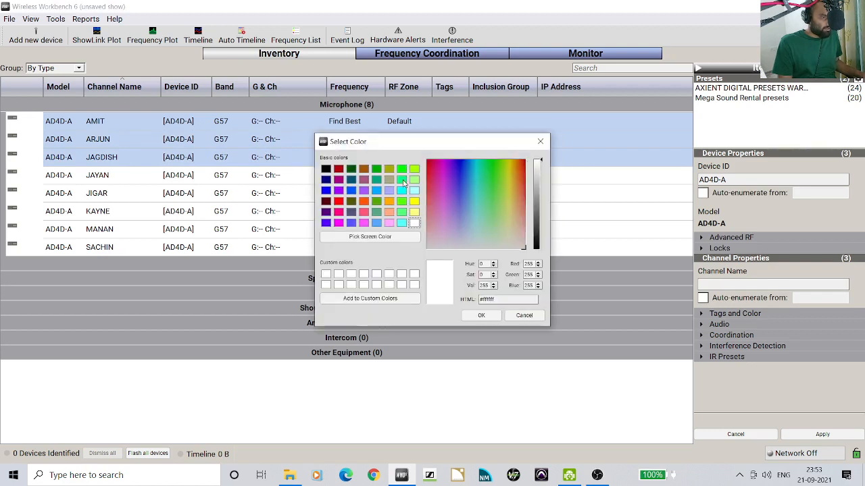
click(415, 178)
click(416, 184)
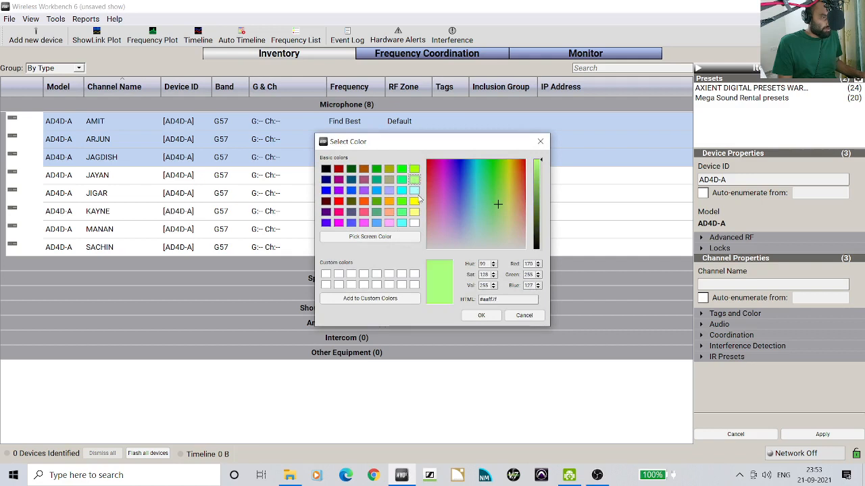
click(416, 202)
click(480, 315)
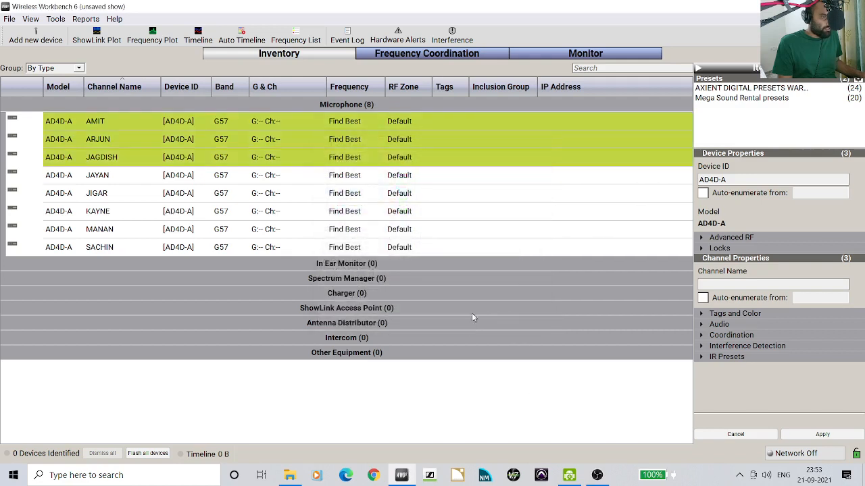
Step: Assign the dark red basic color #aa0000 to the fourth through sixth microphone channels
click(86, 175)
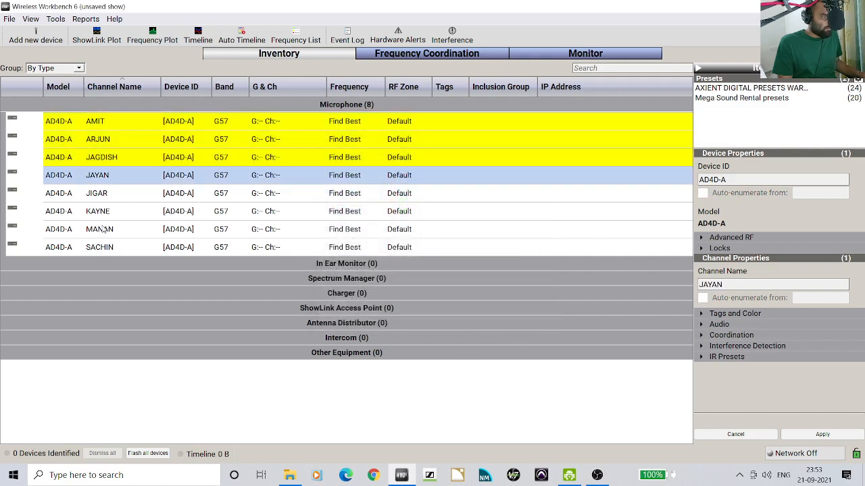
click(105, 214)
click(113, 179)
shift+click(110, 212)
right_click(122, 192)
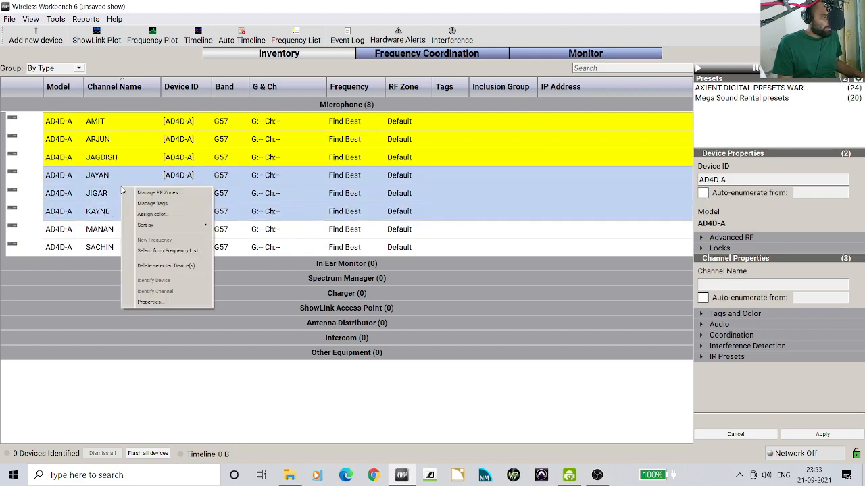
click(156, 215)
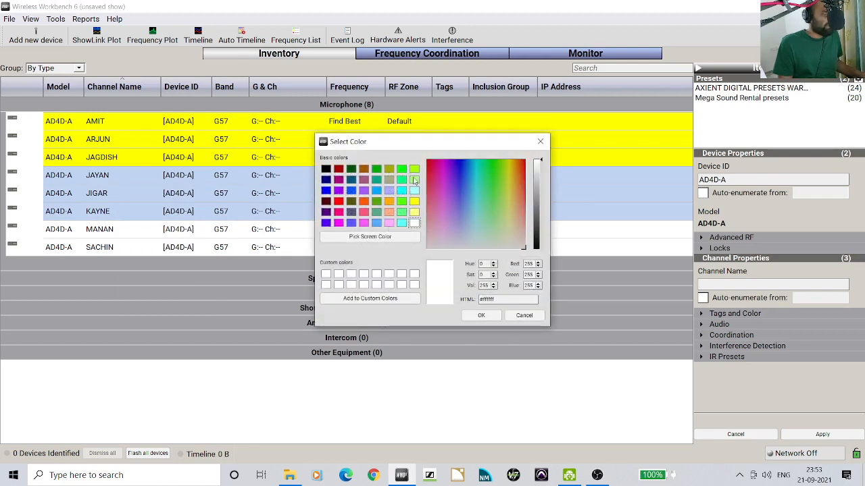
click(338, 169)
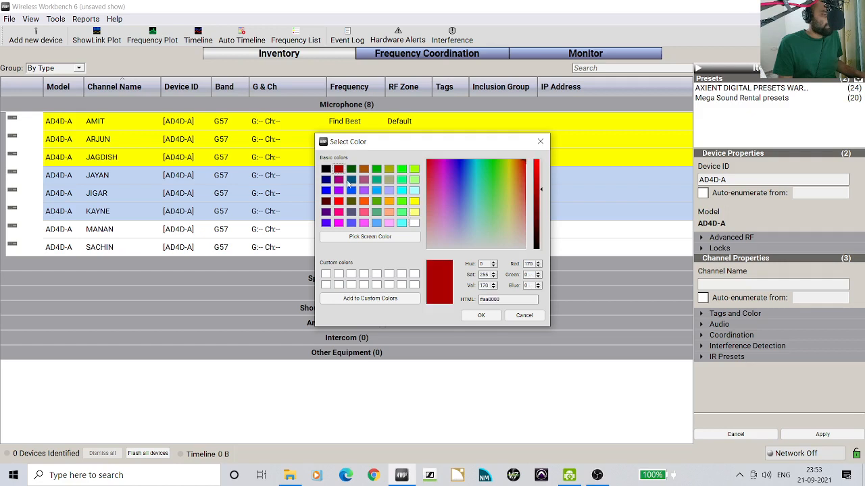
click(488, 317)
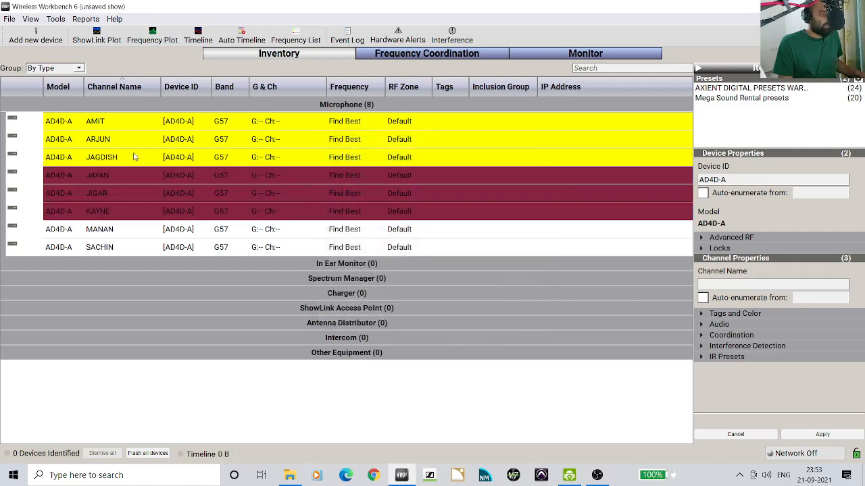
Step: Assign the orange basic color #ff5500 to the last two microphone channels in the list
click(125, 231)
shift+click(123, 251)
right_click(123, 251)
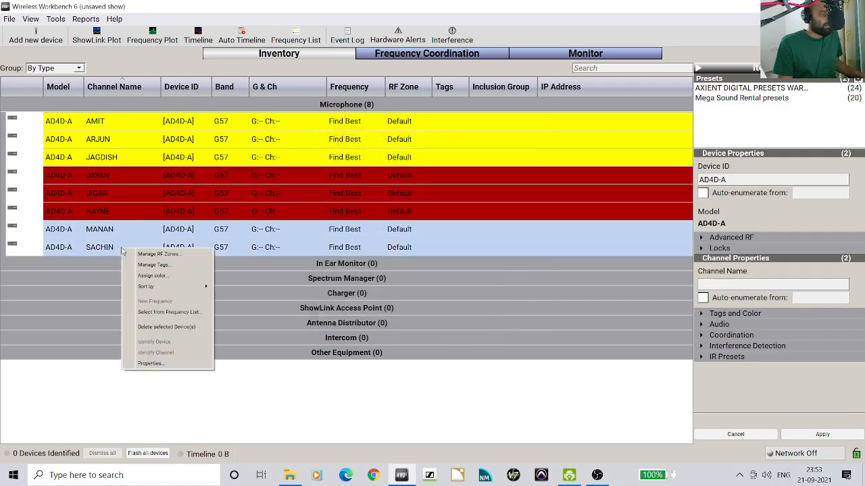
click(152, 276)
click(363, 201)
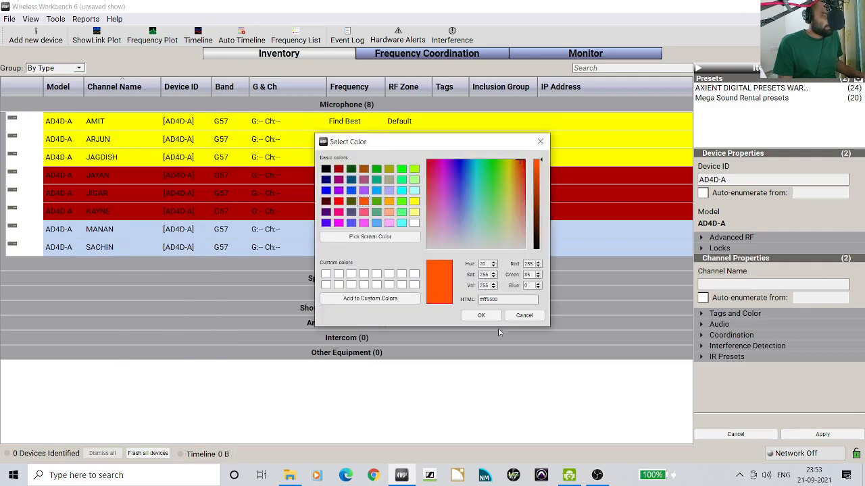
click(481, 315)
click(502, 423)
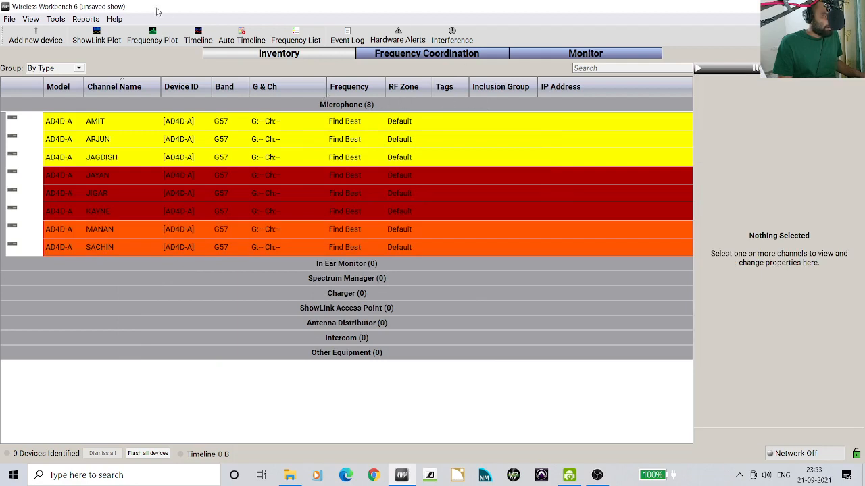
Step: Add a new tag in the Tag Manager and open its name for editing
click(31, 19)
mouse_move(52, 20)
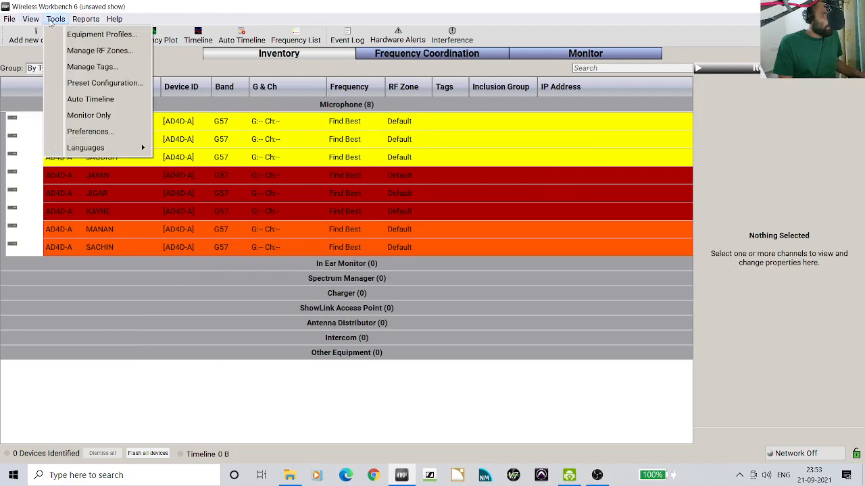
click(78, 67)
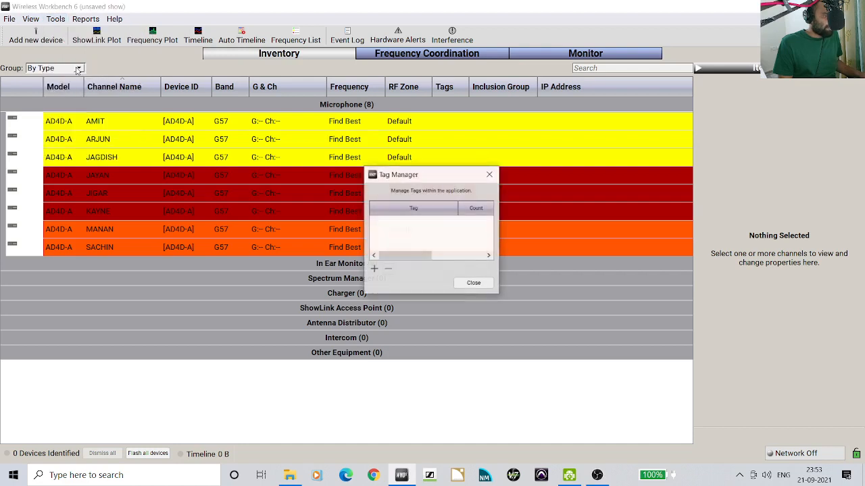
click(375, 268)
double_click(399, 219)
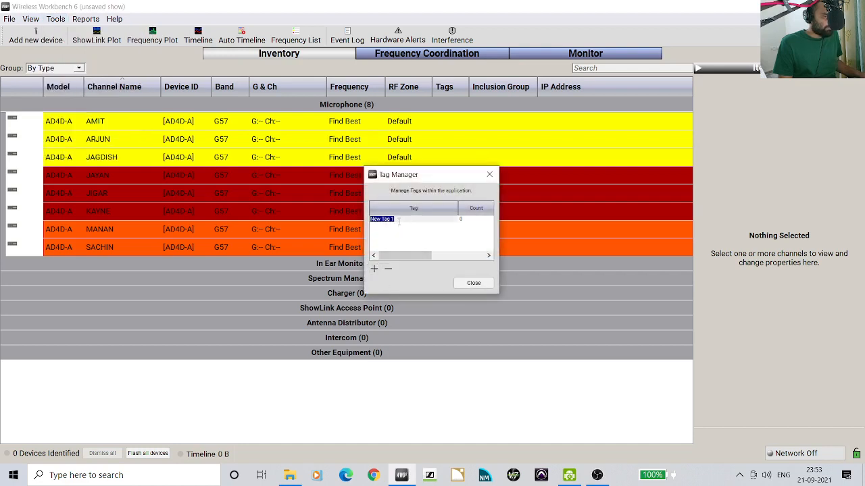
text(SIN)
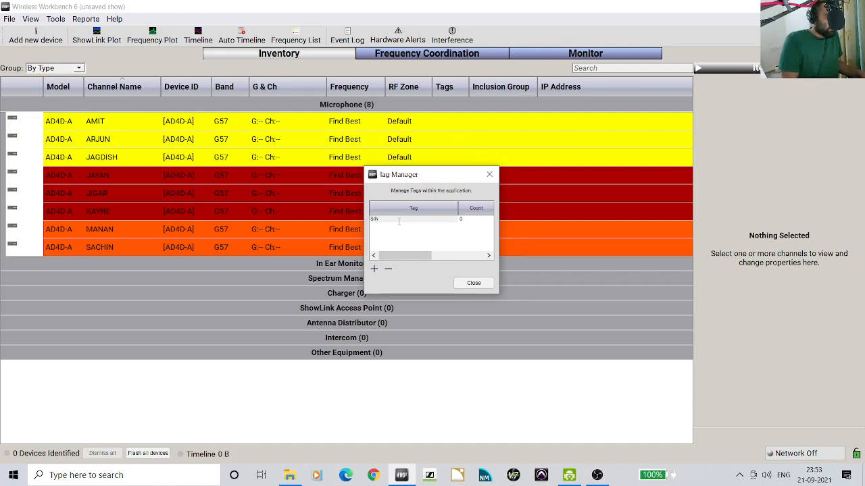
text(GERS)
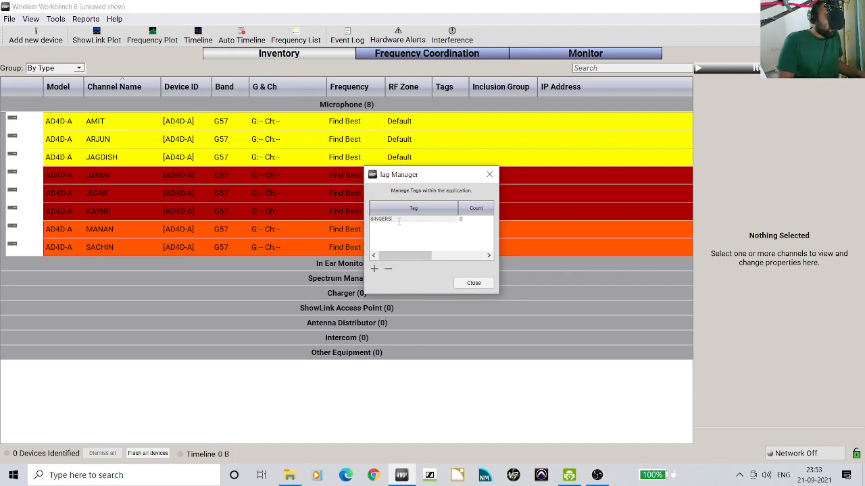
key(BackSpace)
key(BackSpace)
key(BackSpace)
key(BackSpace)
key(BackSpace)
key(BackSpace)
key(BackSpace)
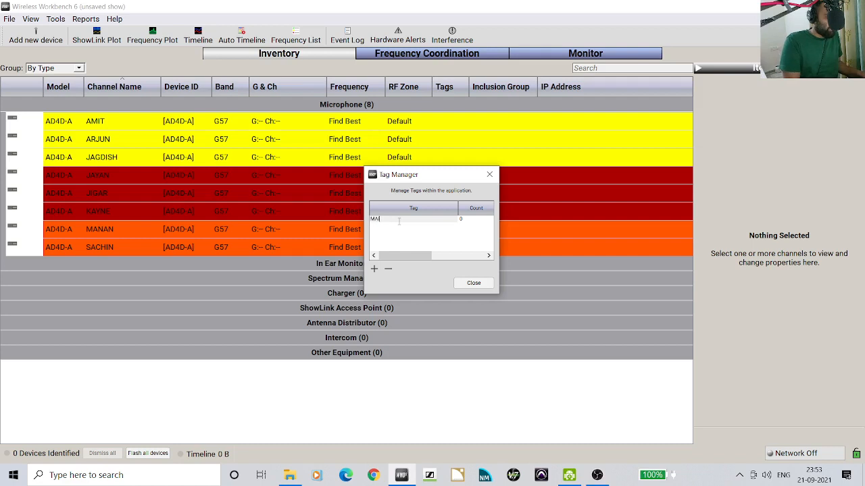
Step: Name the new tag MAIN VOCALIST and add a second tag named PERCUSSION
text(MAIN VOCALIST)
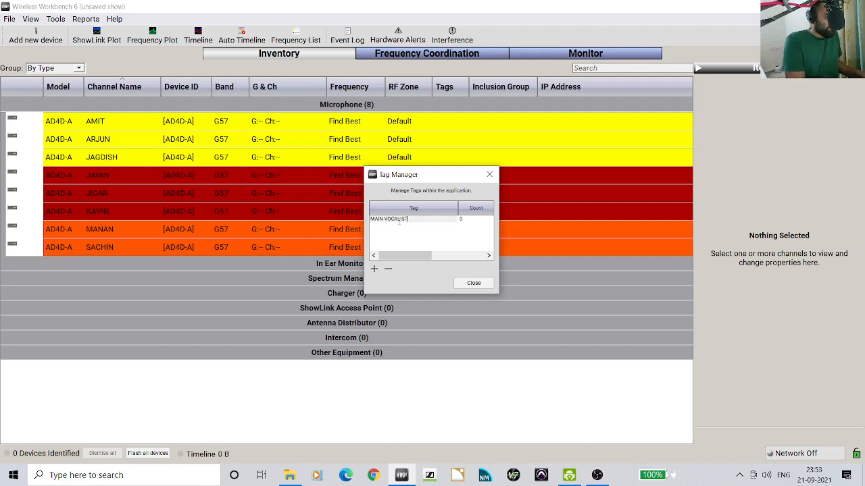
key(Return)
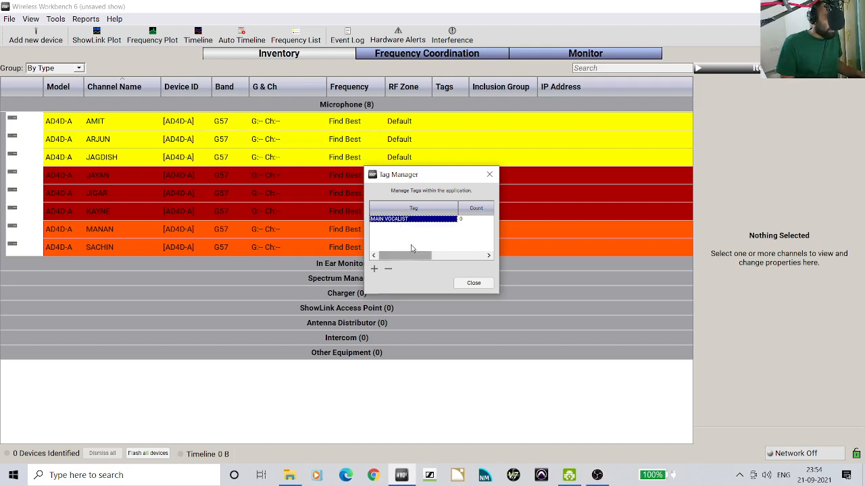
click(375, 270)
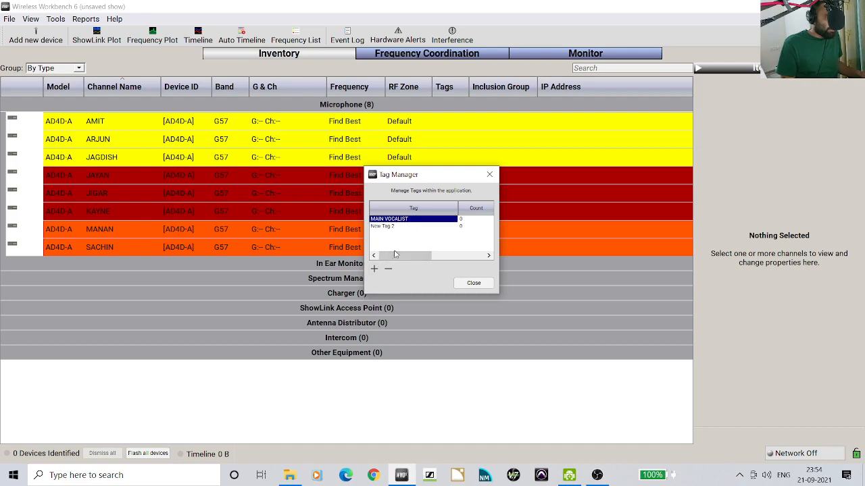
double_click(390, 227)
text(PER)
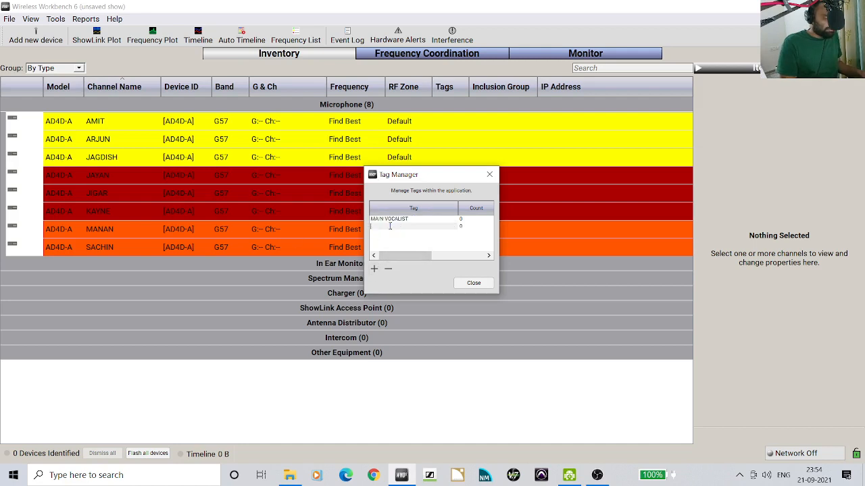
text(C)
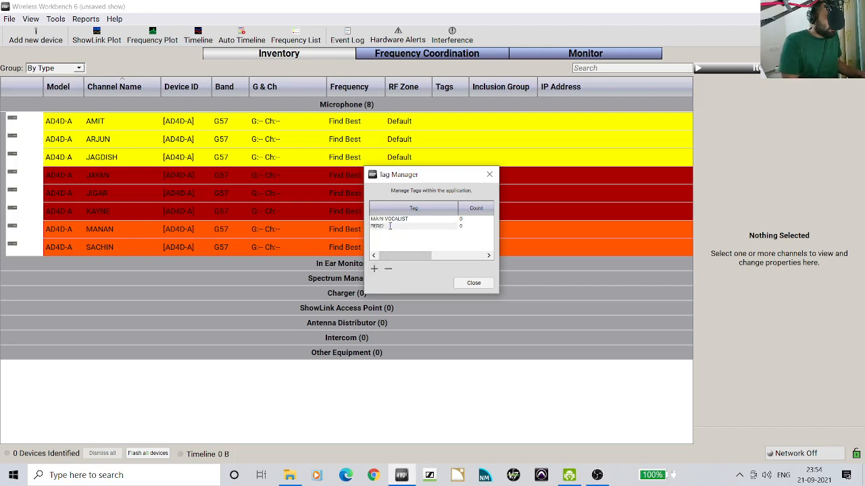
text(USSION)
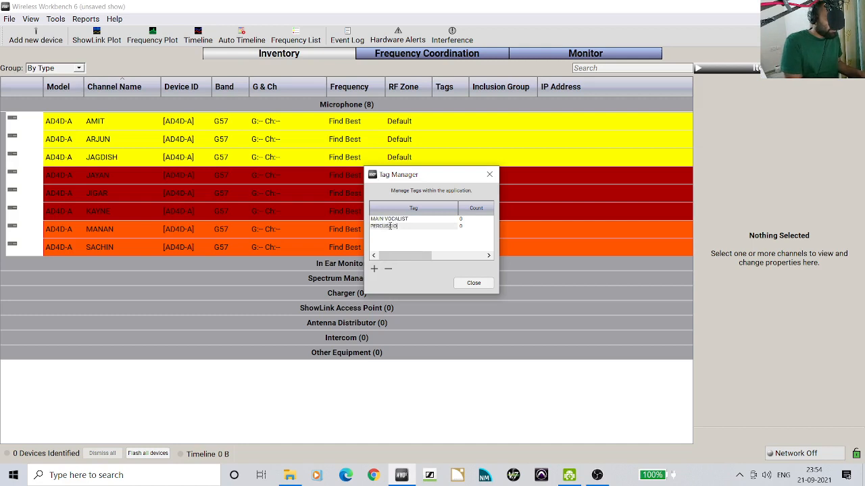
click(470, 283)
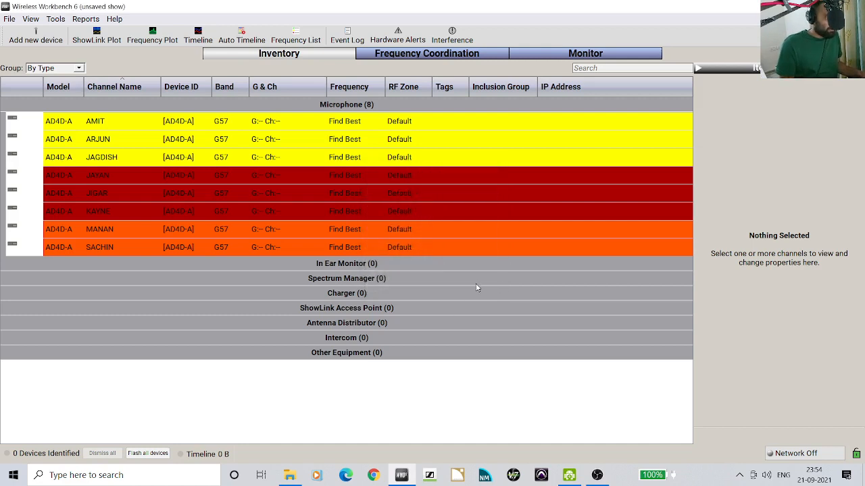
Step: Apply the MAIN VOCALIST tag to the three yellow microphone channels
click(428, 122)
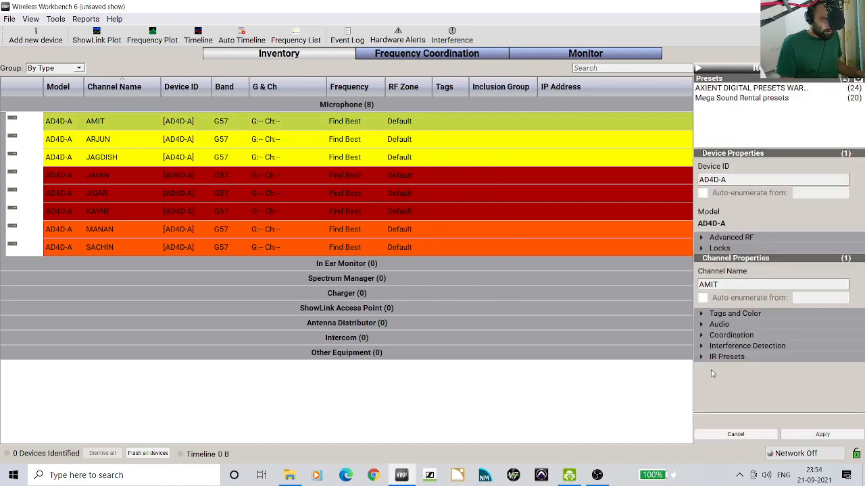
click(703, 314)
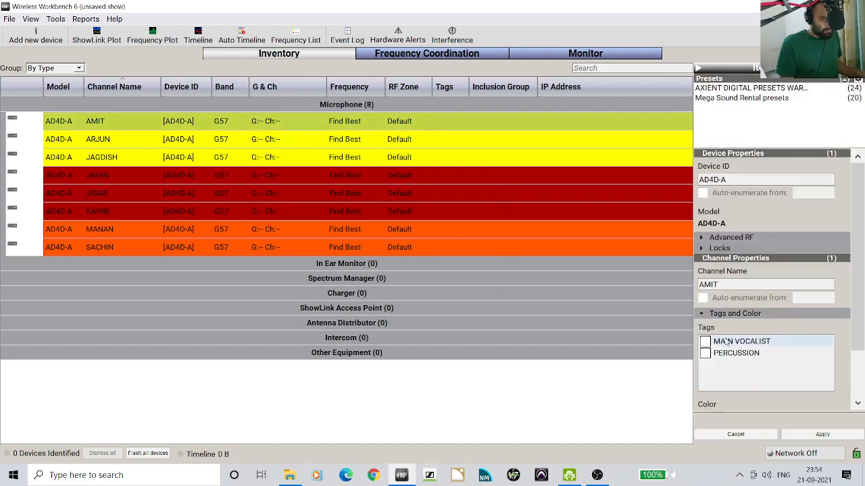
shift+click(439, 161)
click(704, 341)
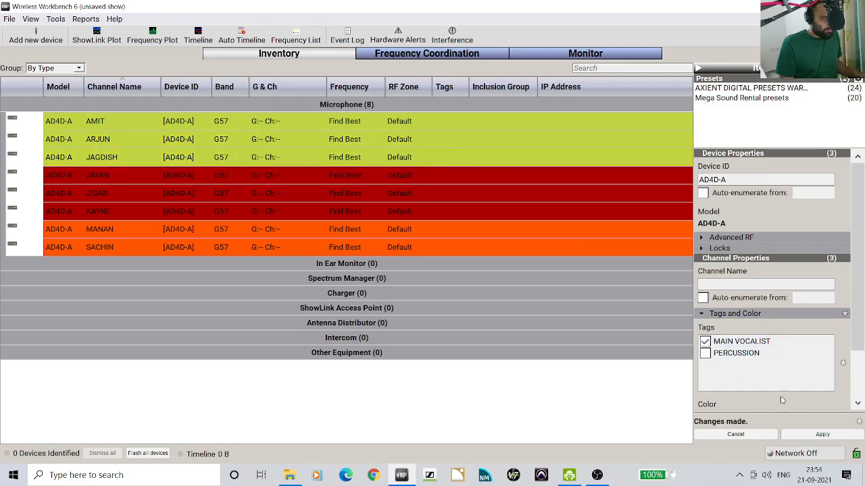
click(809, 436)
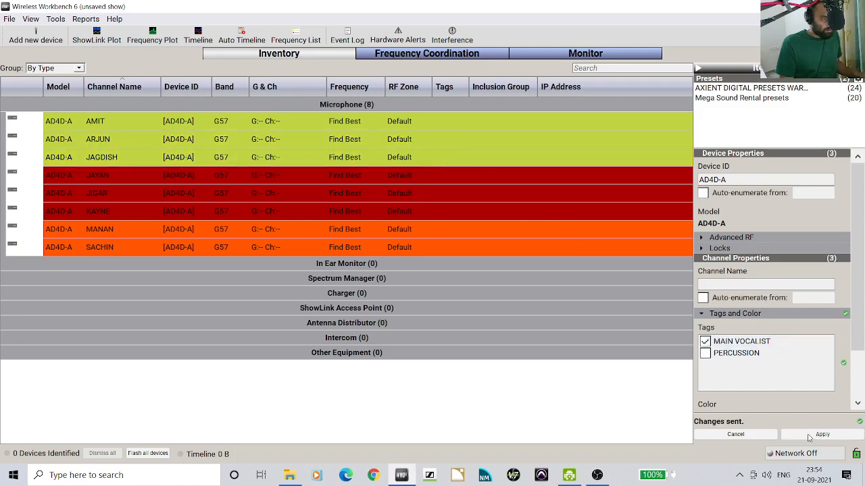
Step: Apply the PERCUSSION tag to the three dark red microphone channels
click(454, 120)
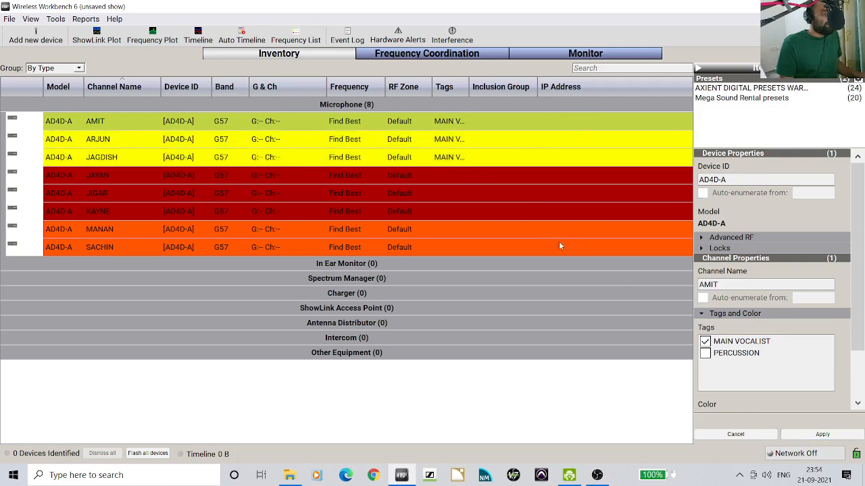
click(473, 175)
click(458, 209)
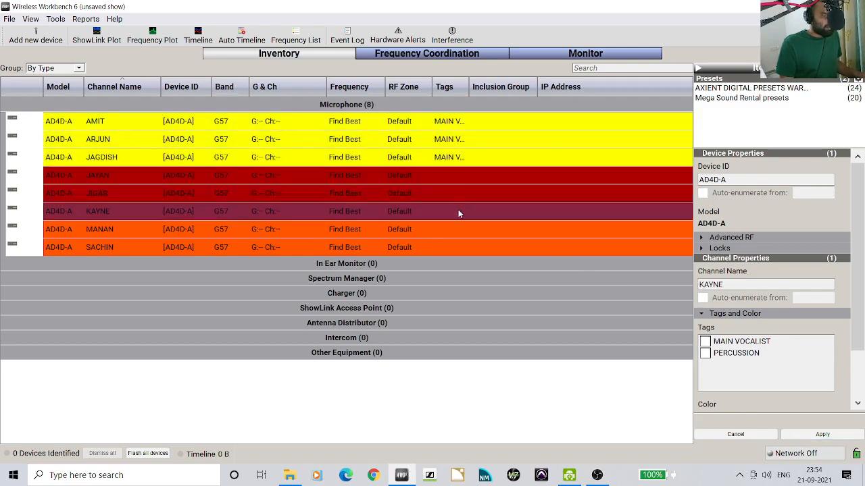
click(452, 183)
click(446, 206)
click(445, 179)
ctrl+click(448, 193)
ctrl+click(456, 213)
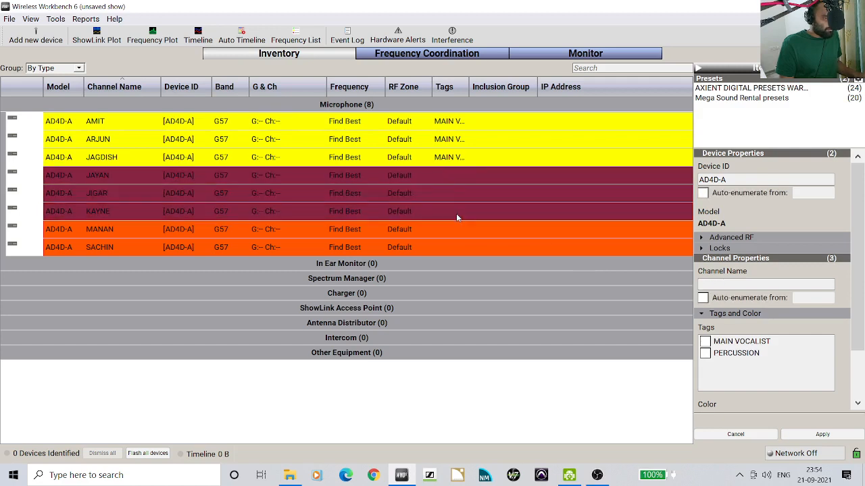
click(707, 354)
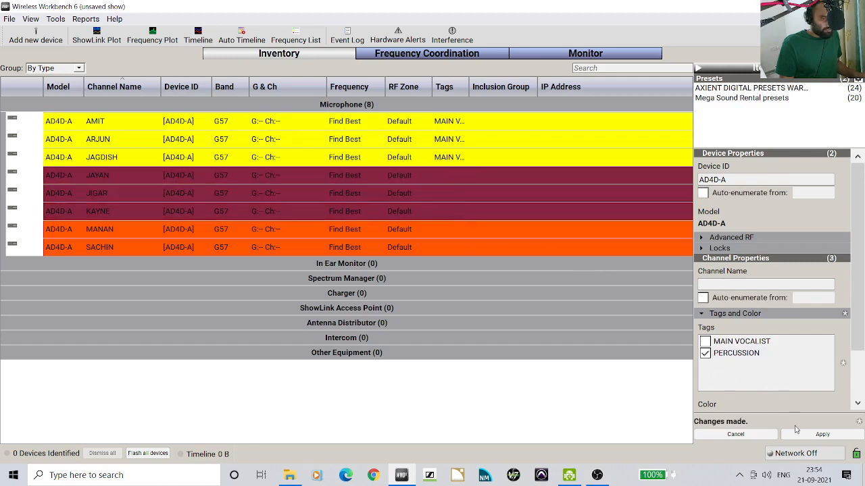
click(819, 436)
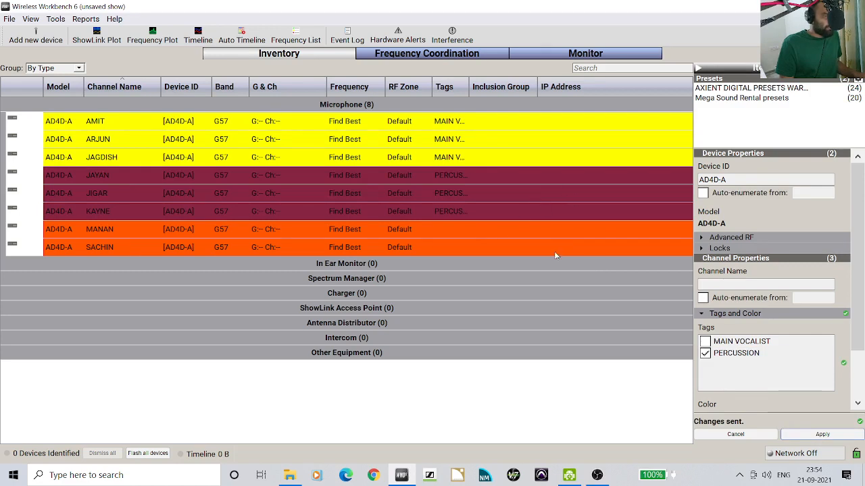
click(516, 392)
Step: Search the inventory for MAIN VOCALS
click(595, 69)
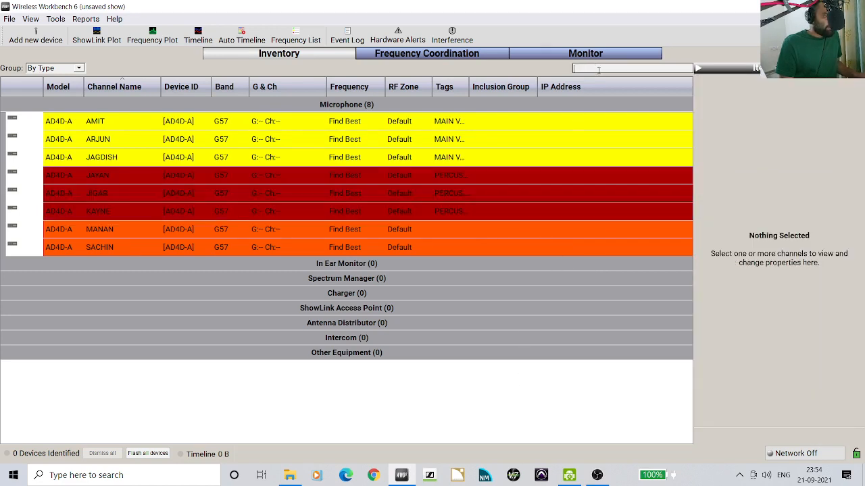
text(MAI)
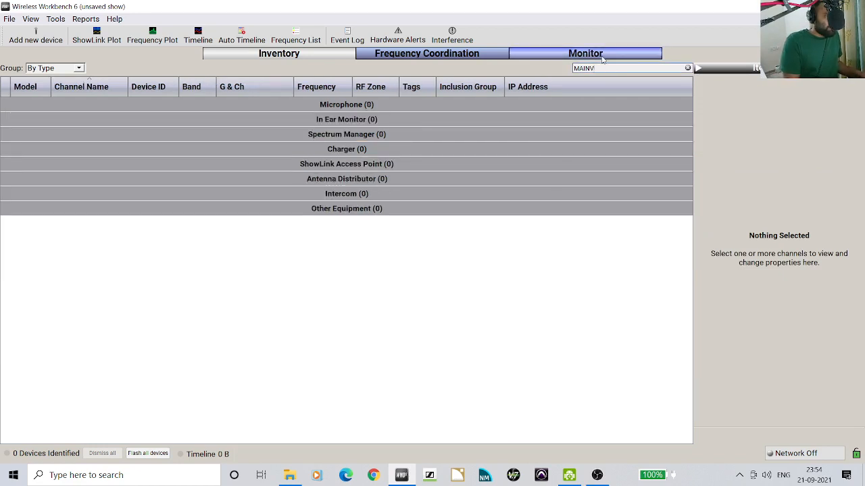
text(N VOCALS)
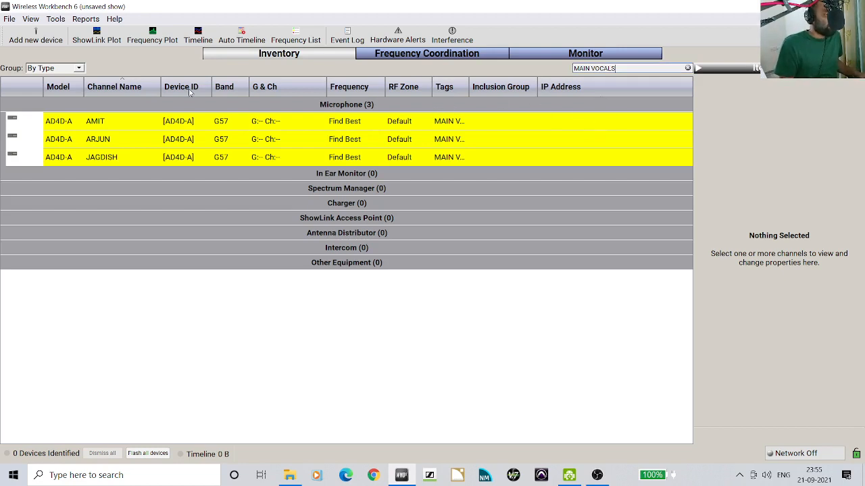
Step: Sort the inventory by G & Ch and clear the search text to list all channels
right_click(292, 94)
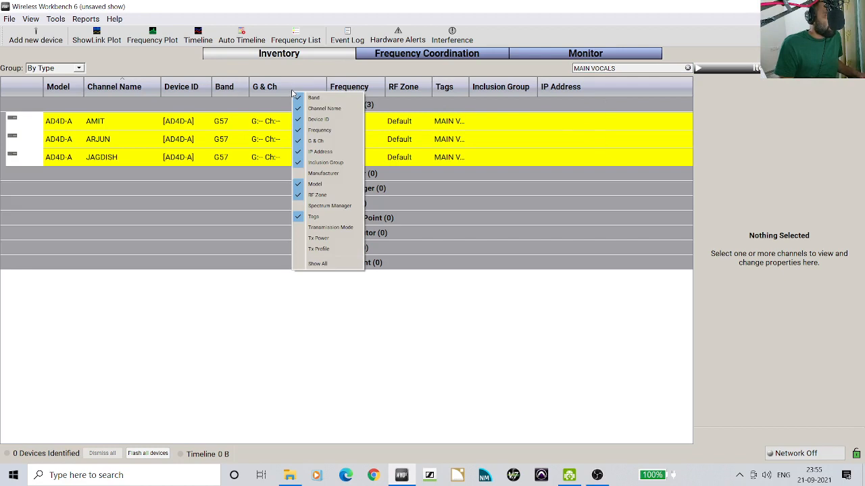
click(277, 86)
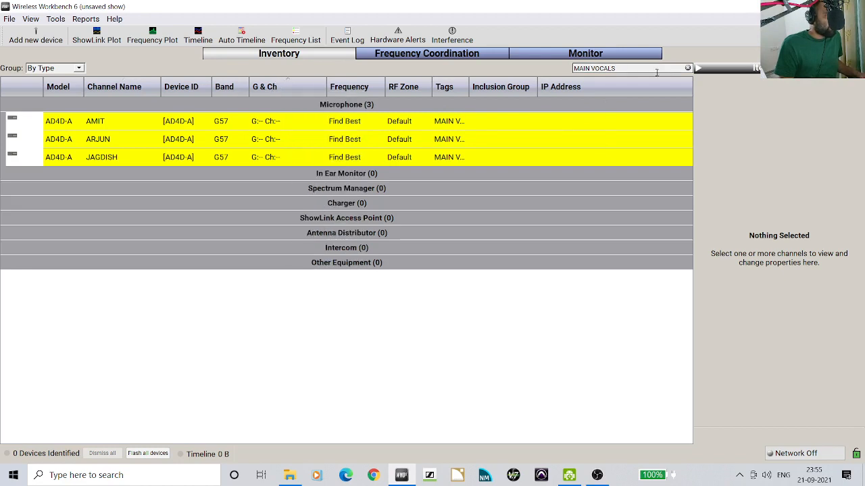
click(656, 69)
key(BackSpace)
key(BackSpace)
key(BackSpace)
key(BackSpace)
key(BackSpace)
key(BackSpace)
key(BackSpace)
key(BackSpace)
key(BackSpace)
key(BackSpace)
key(BackSpace)
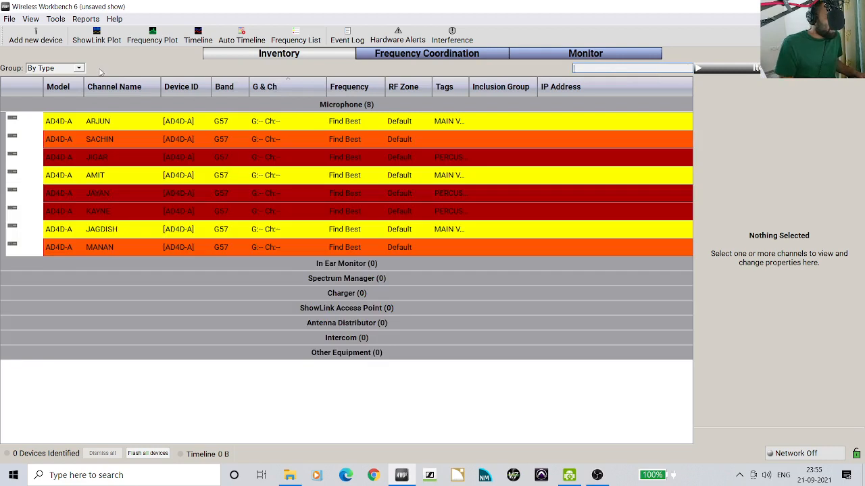
Step: Group the inventory By Headers and switch the grouping back to By Type
click(83, 68)
click(73, 76)
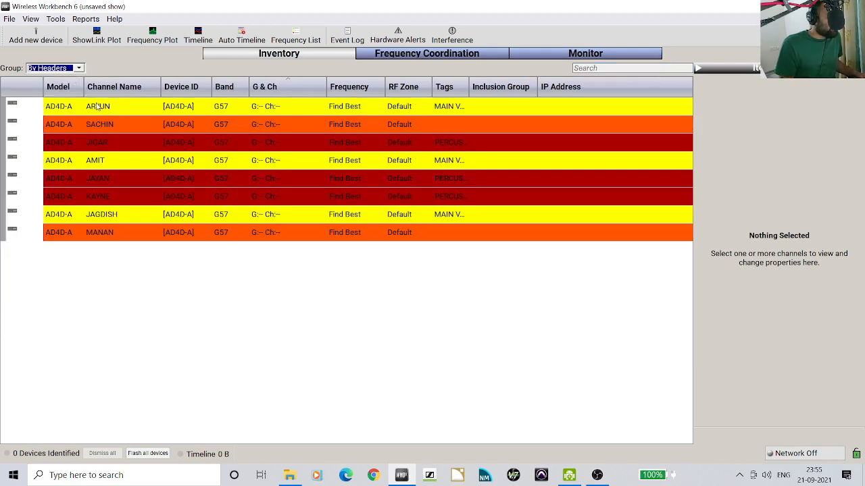
click(73, 68)
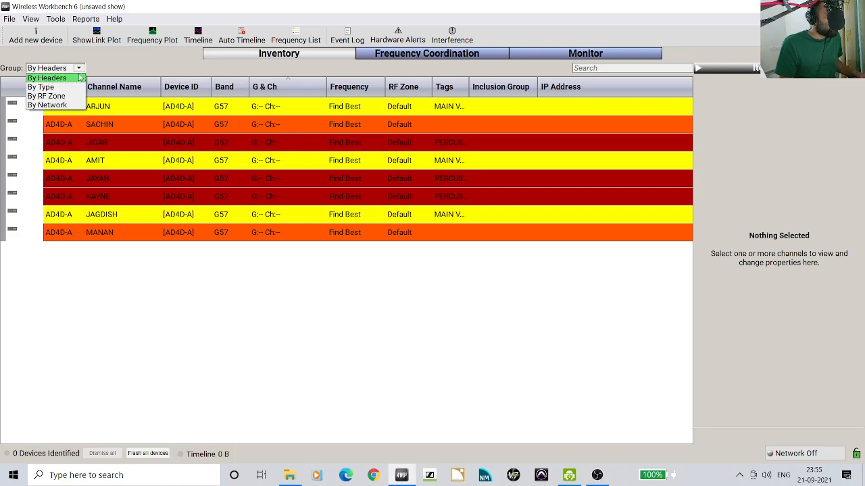
click(72, 87)
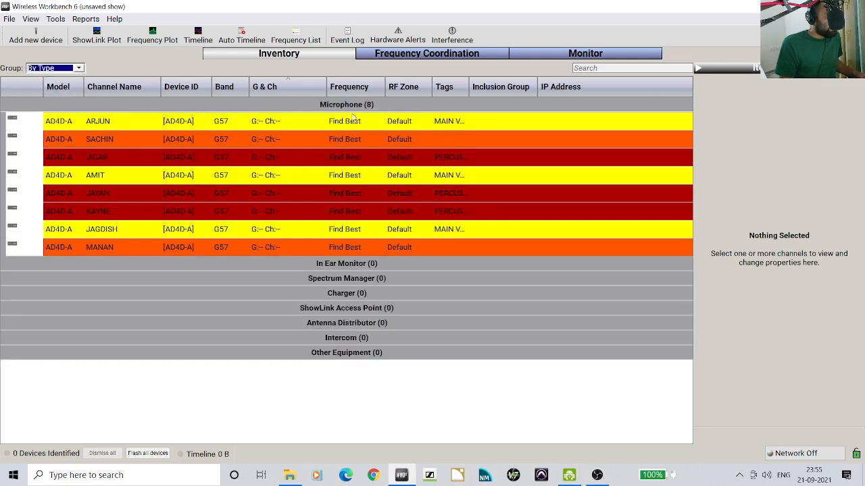
Step: Add two Shure AD4Q-B receivers in band K57 to the inventory and select their eight channels
click(24, 38)
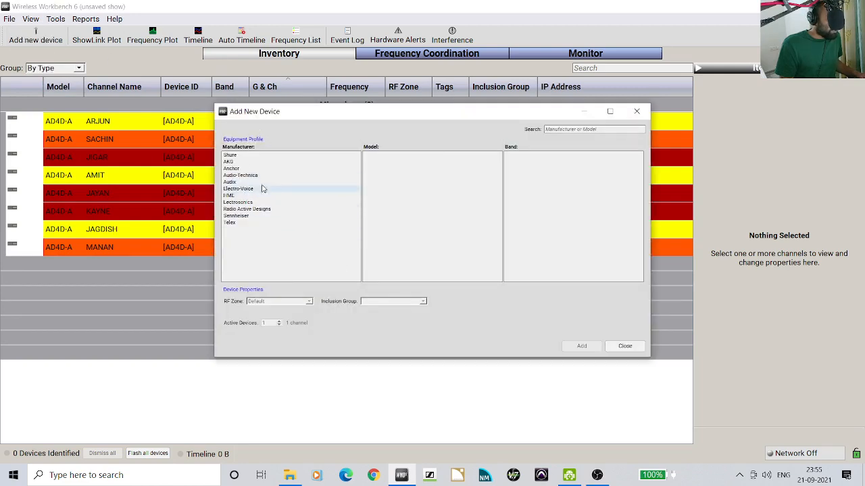
click(265, 157)
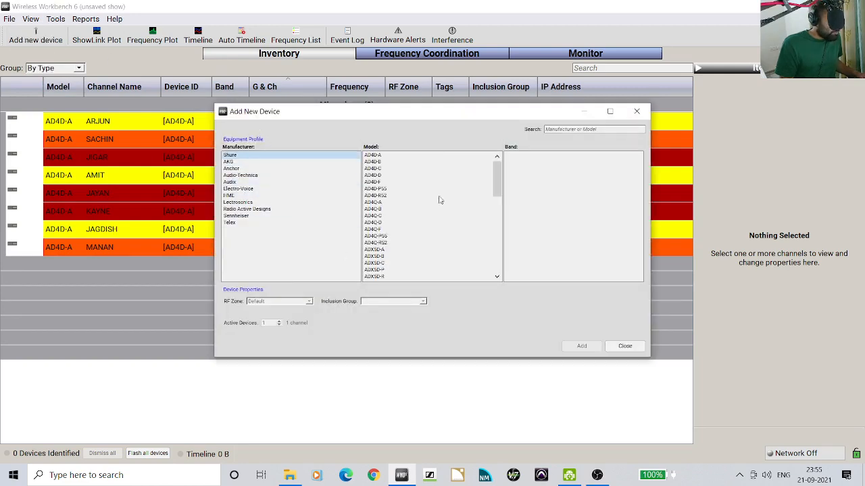
click(442, 209)
click(531, 189)
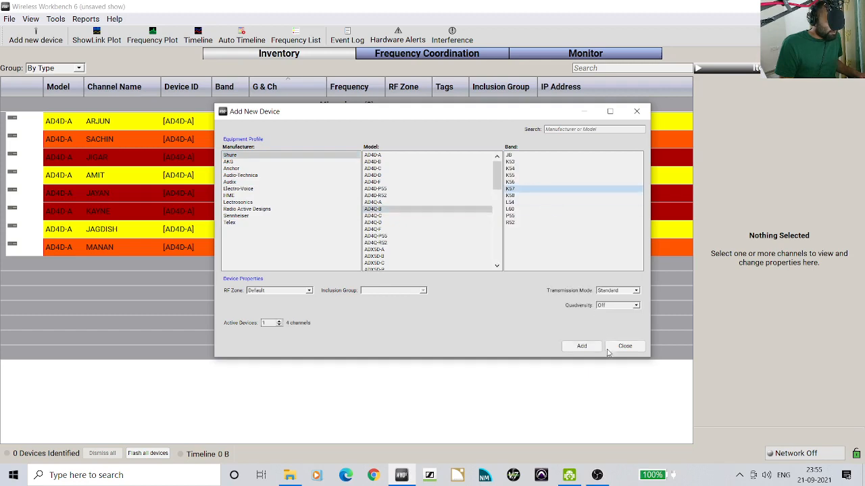
click(581, 346)
click(625, 346)
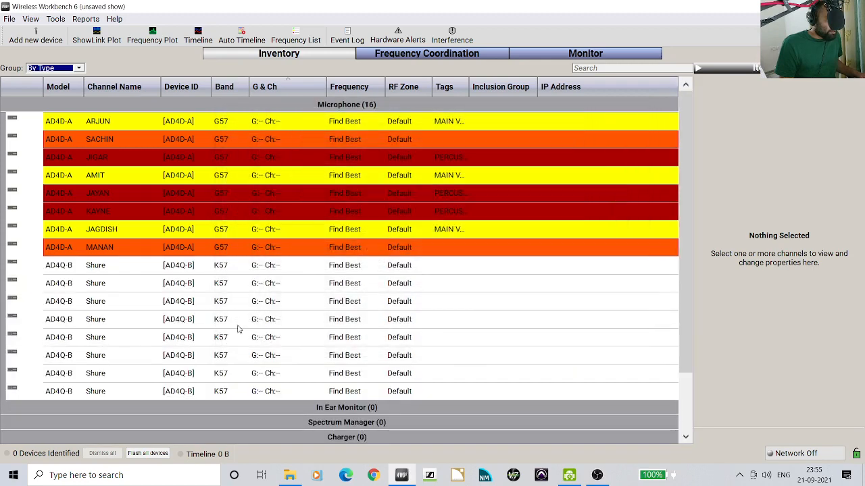
click(215, 271)
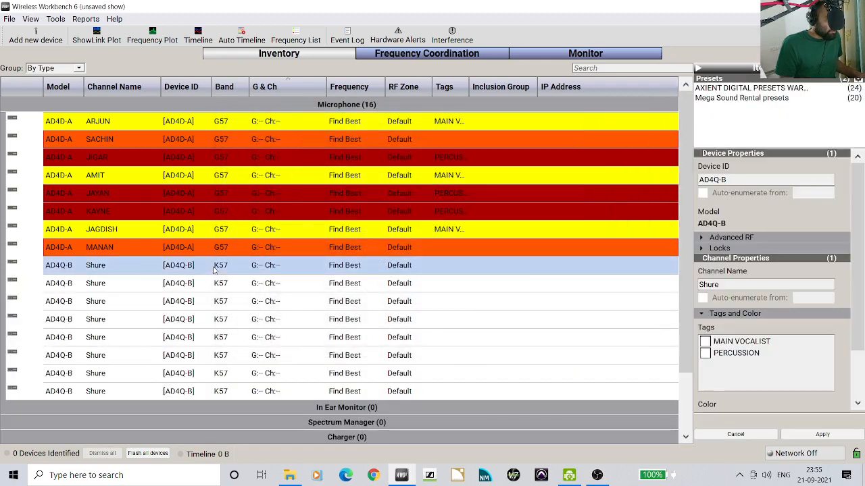
shift+click(184, 392)
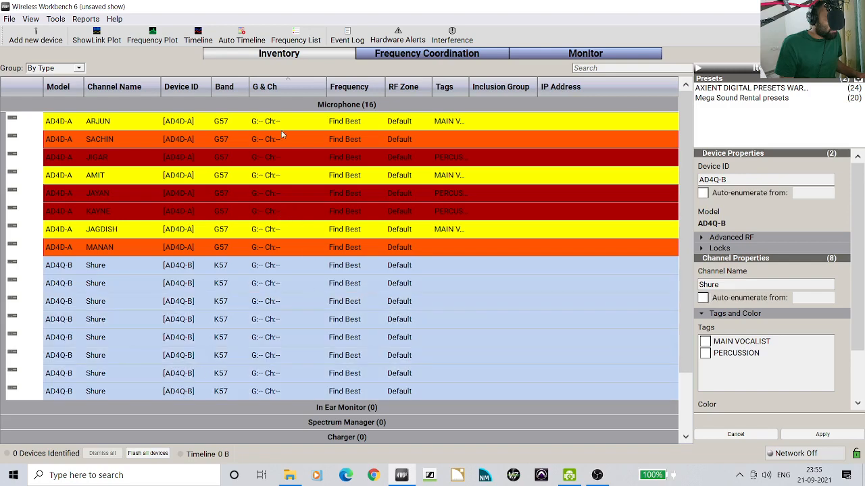
Step: Add two Shure PSM1000 in-ear monitor transmitters in band G11 to the inventory
click(34, 38)
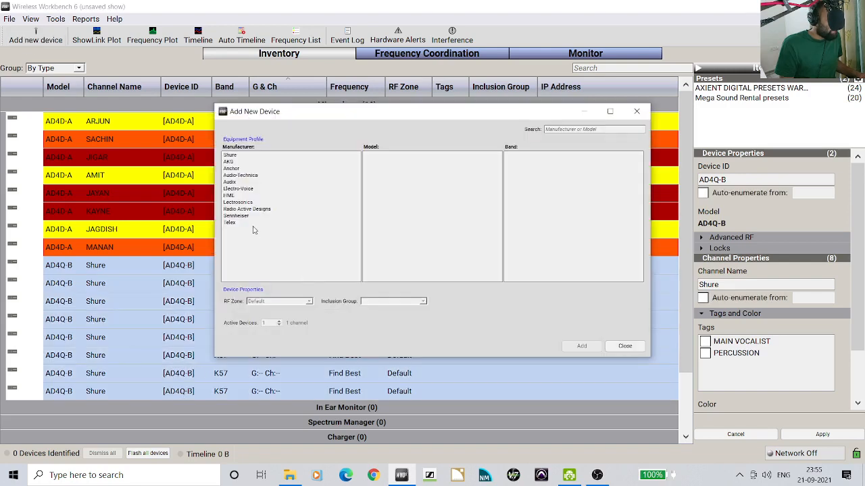
click(257, 155)
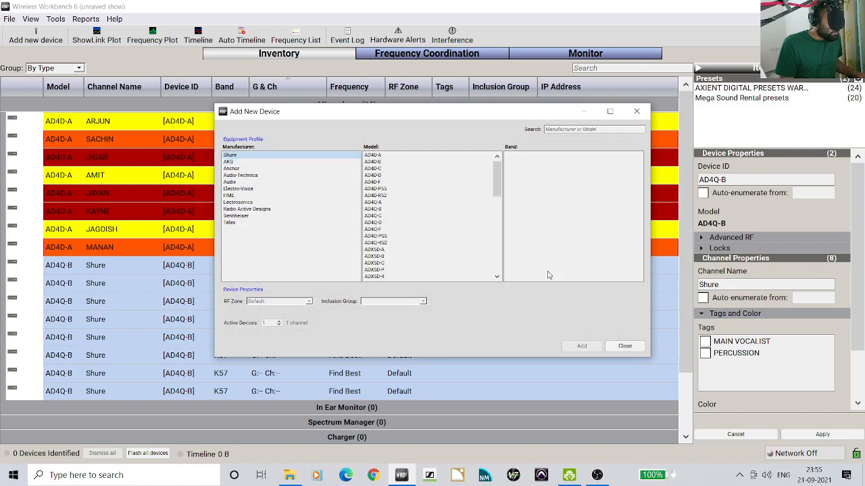
scroll(444, 256, down, 3)
scroll(445, 256, down, 5)
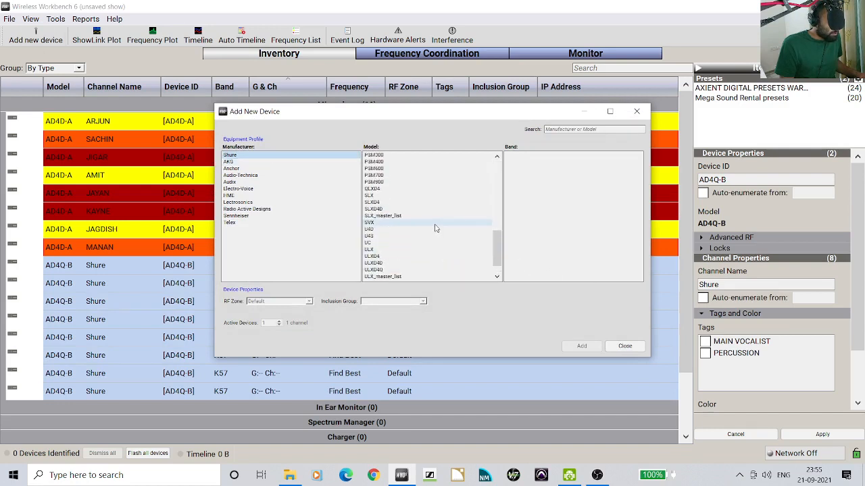
scroll(431, 211, up, 3)
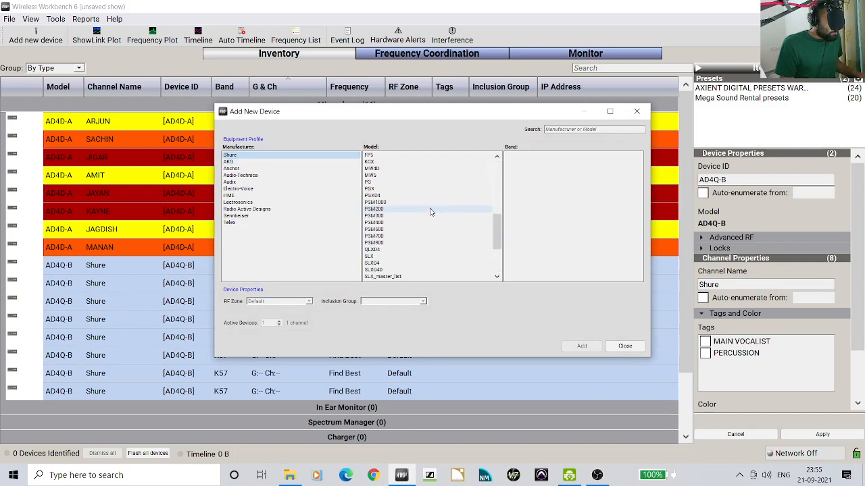
click(423, 202)
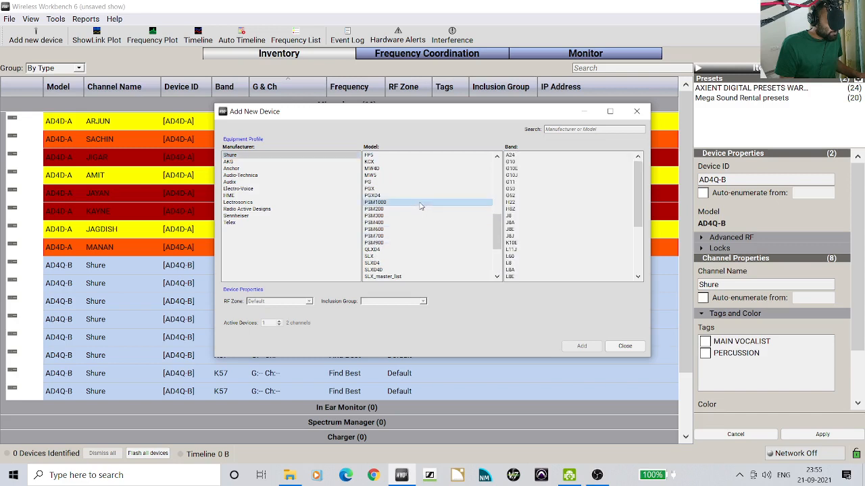
click(534, 182)
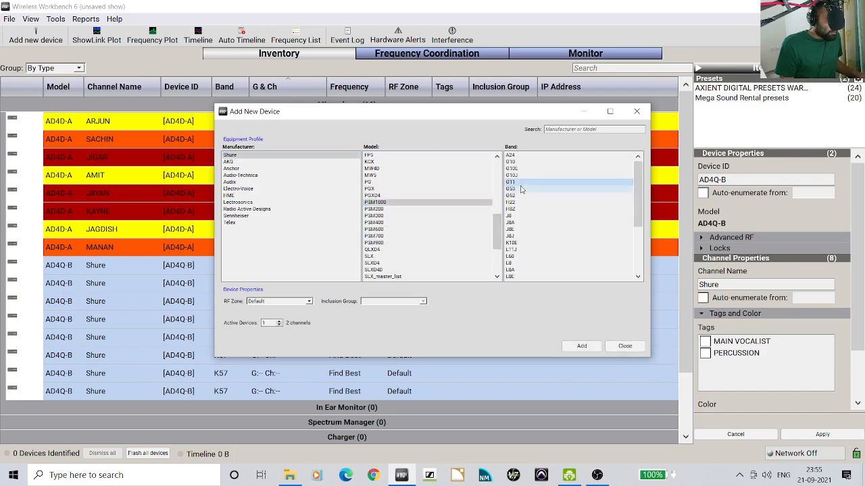
click(586, 348)
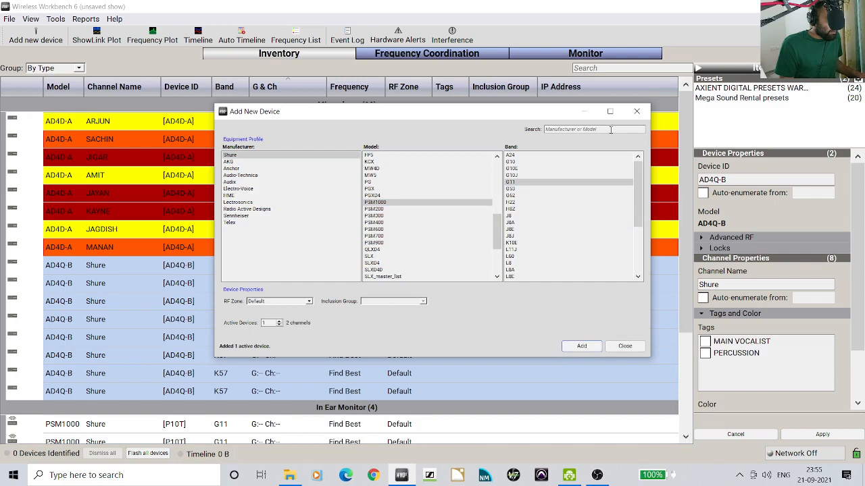
click(637, 111)
Step: Delete the selected AD4Q-B channels from the inventory
scroll(476, 270, down, 3)
scroll(373, 295, up, 3)
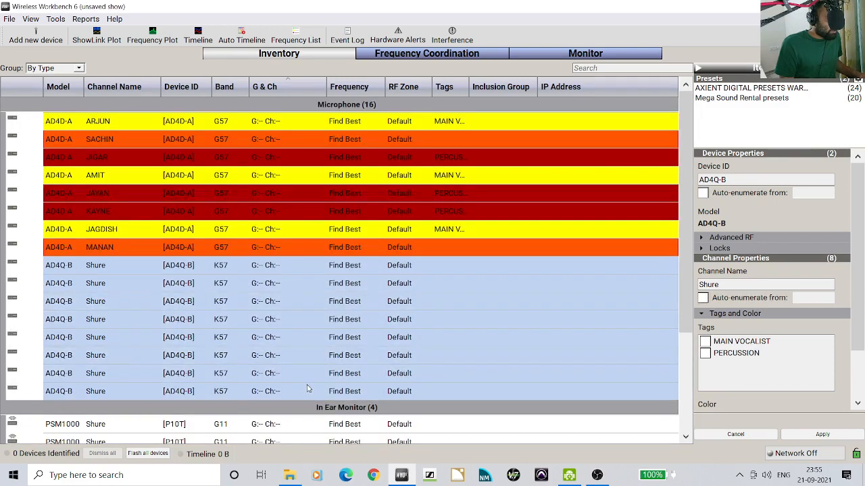
key(Delete)
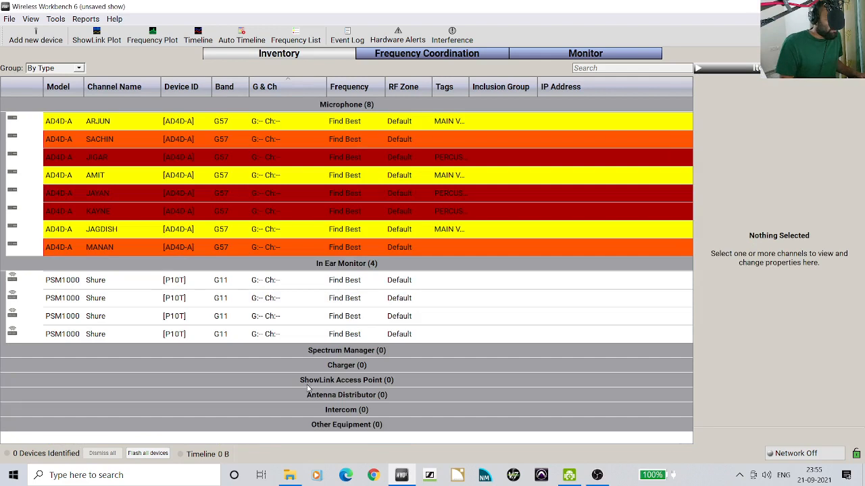
Step: Color the first three PSM1000 in-ear monitor channels orange
click(171, 287)
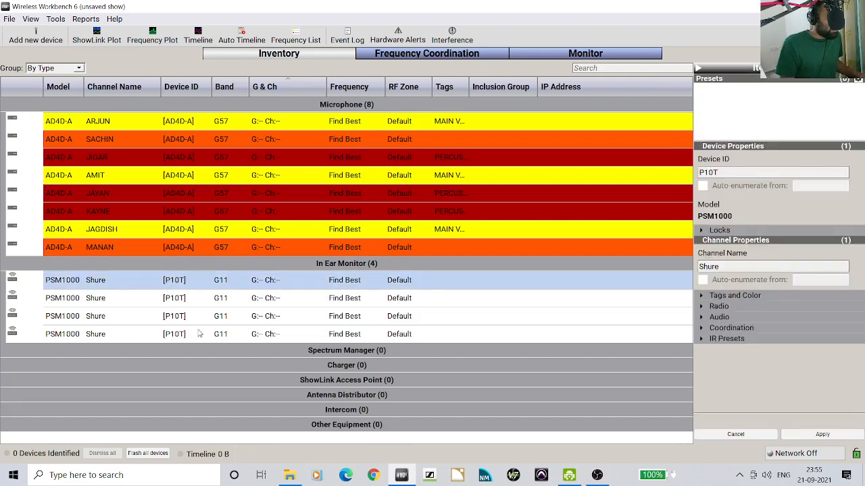
click(392, 318)
click(406, 288)
ctrl+click(399, 299)
ctrl+click(401, 310)
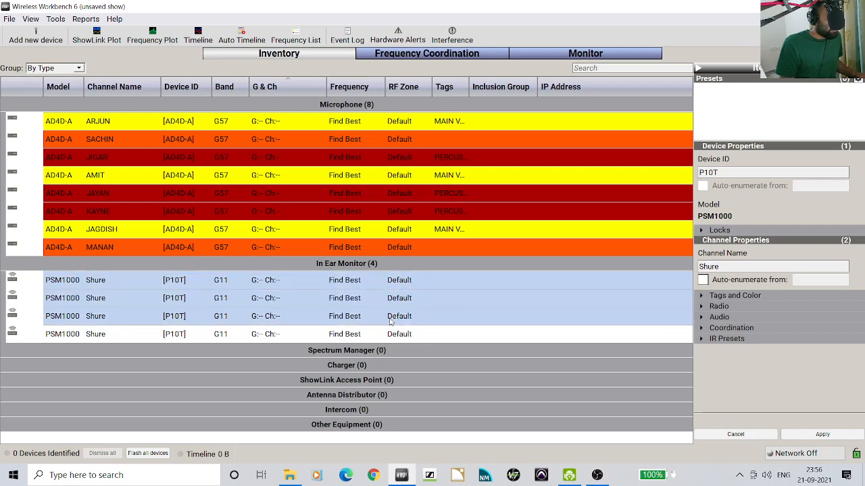
click(439, 324)
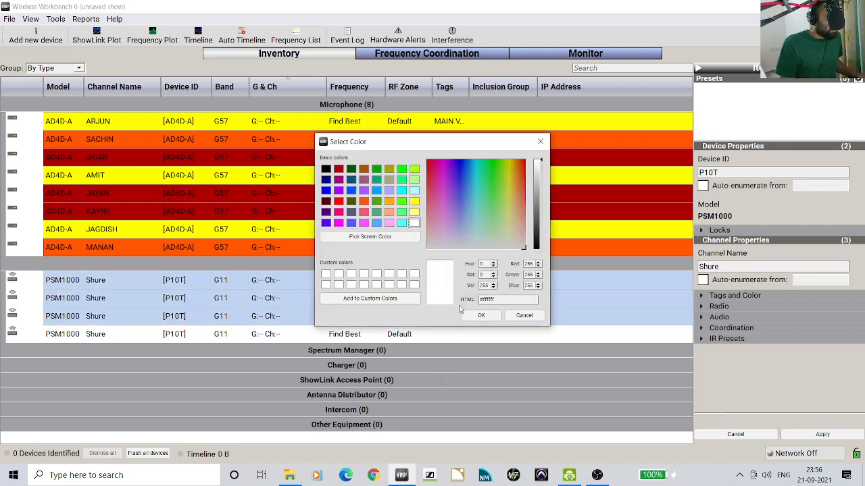
click(391, 202)
click(481, 316)
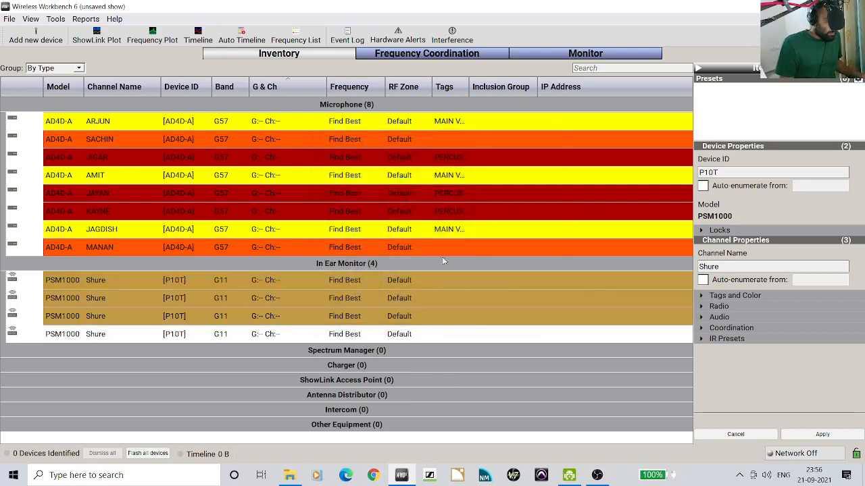
Step: Create a new tag named VOCALS IEM in the Tag Manager
click(56, 19)
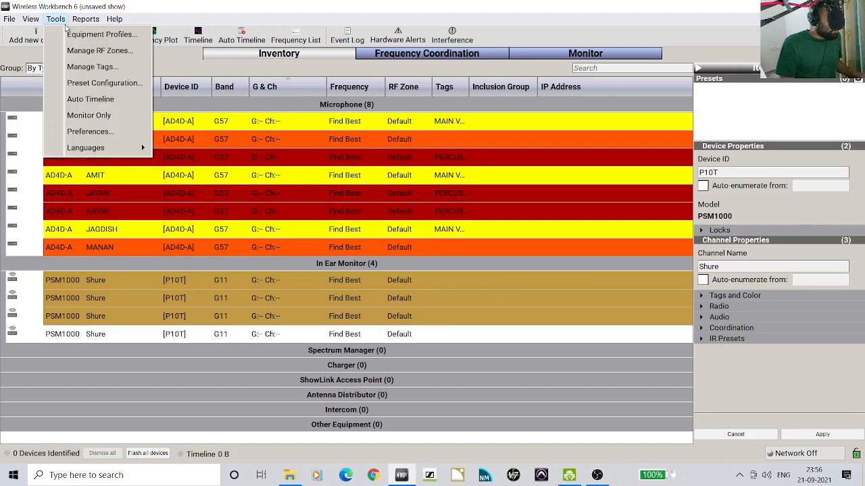
click(77, 65)
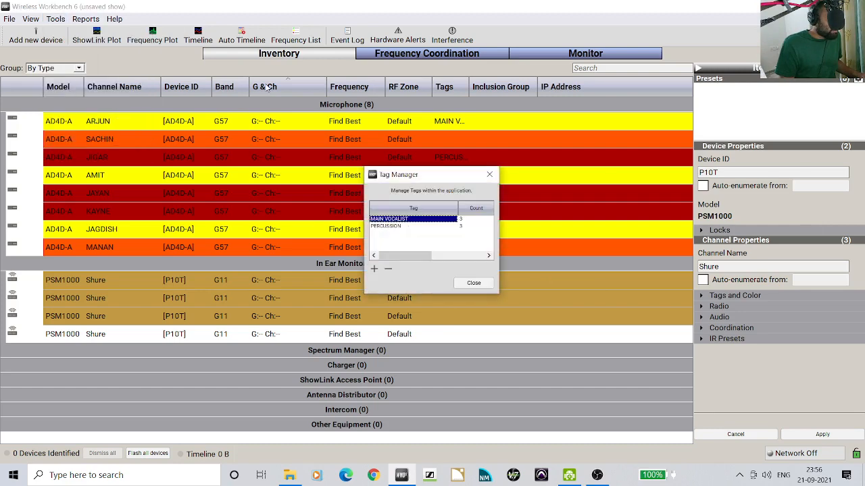
click(374, 268)
double_click(401, 234)
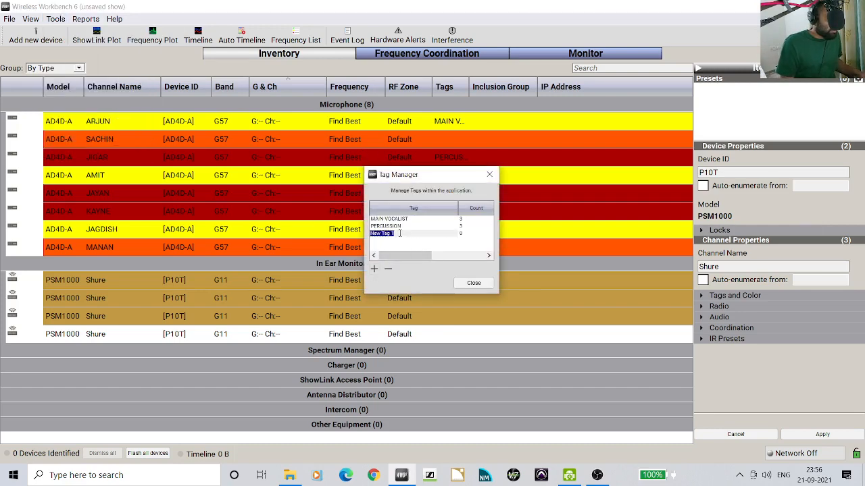
text(VOCALS LEA)
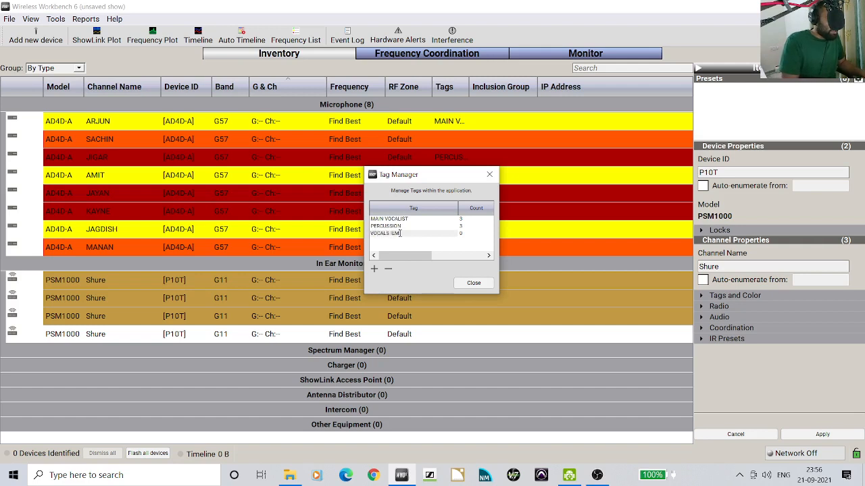
key(Return)
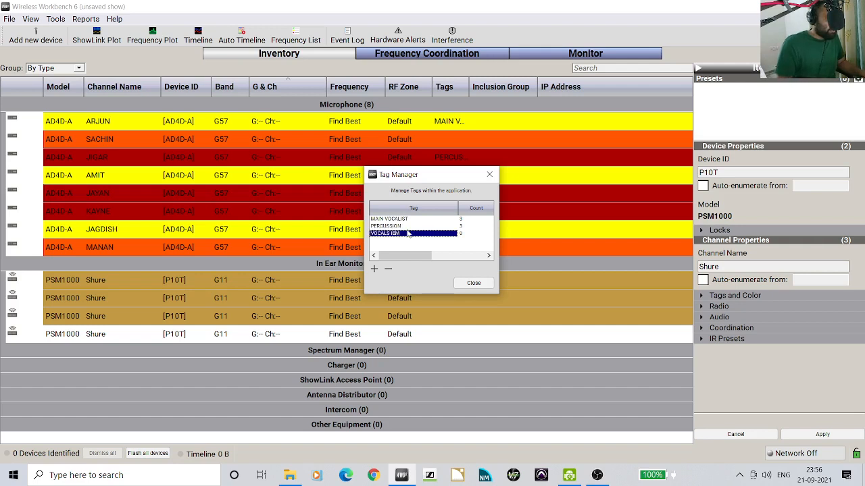
click(490, 175)
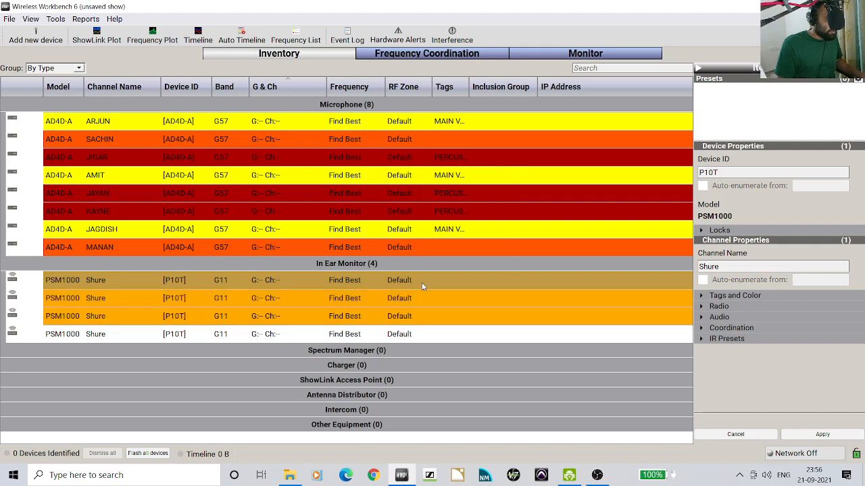
Step: Apply the VOCALS IEM tag to the three orange PSM1000 channels
click(702, 297)
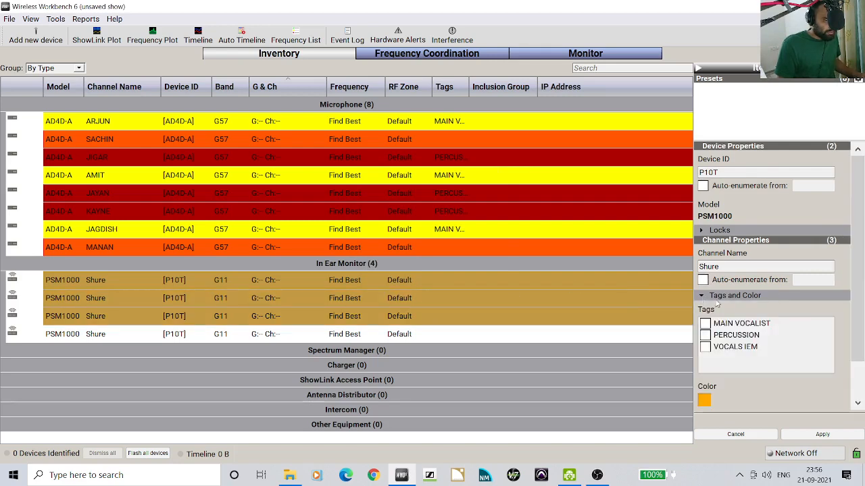
click(706, 348)
click(820, 435)
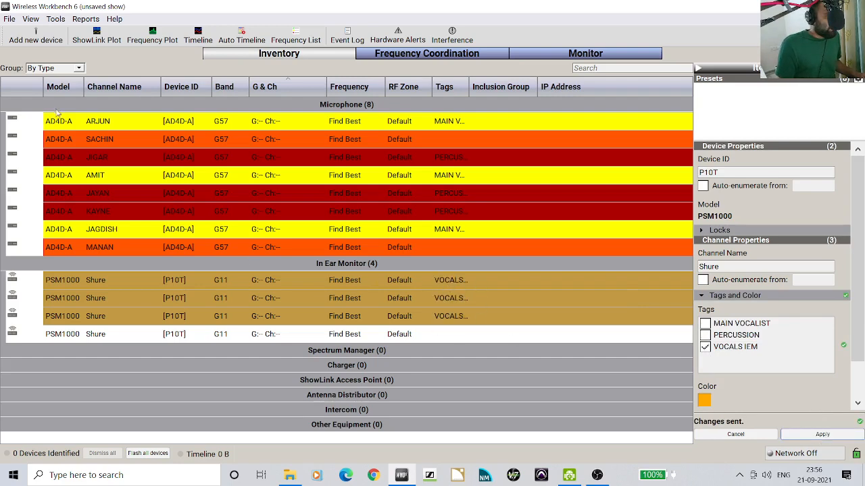
click(738, 436)
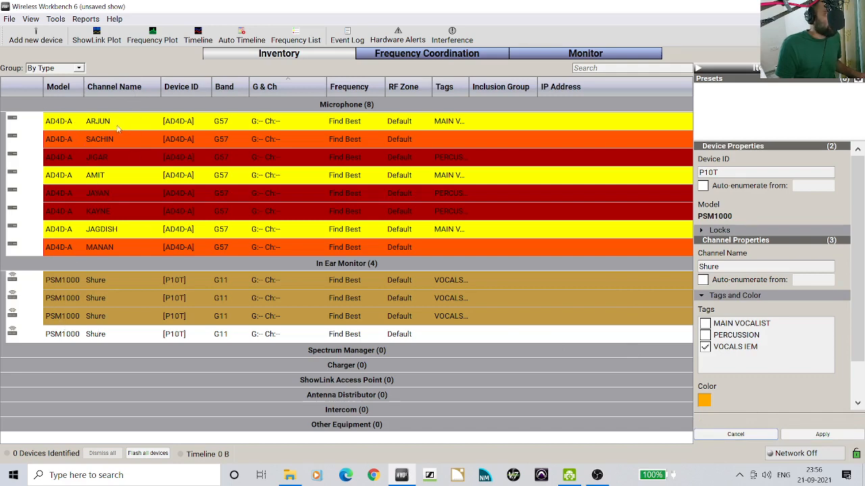
Step: Compare the By Headers and By Type groupings of the inventory, ending with By Headers
click(78, 68)
click(74, 79)
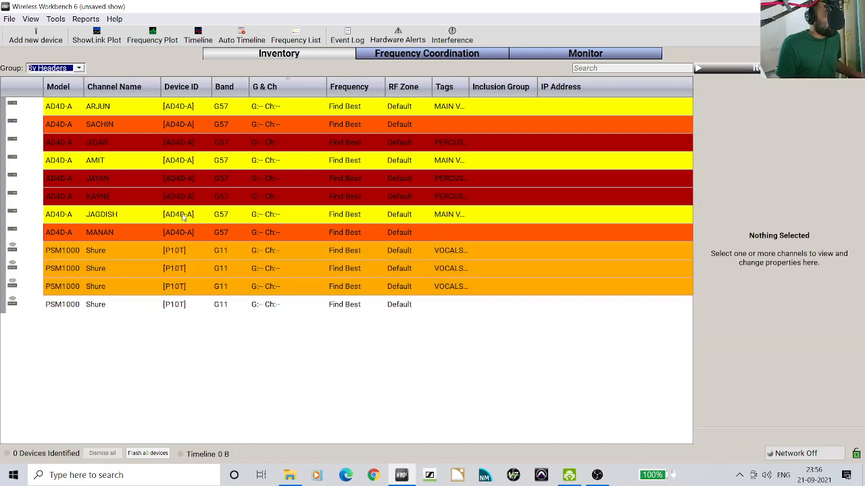
click(80, 69)
click(78, 86)
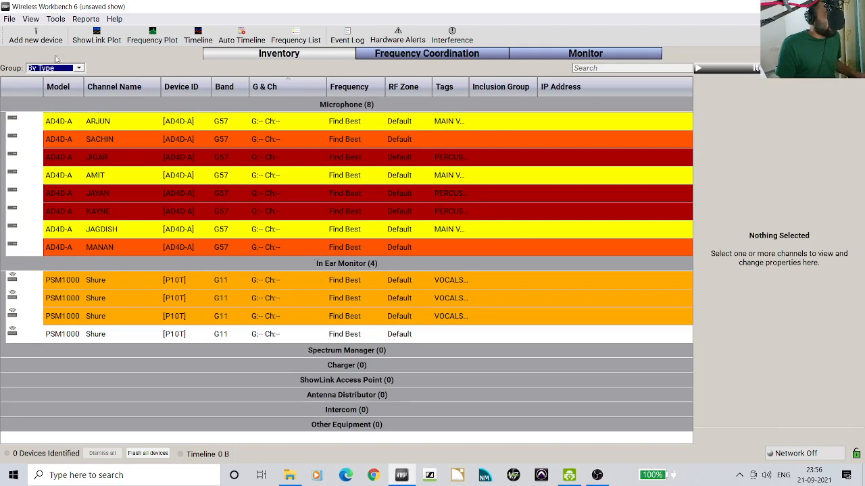
click(79, 68)
click(67, 78)
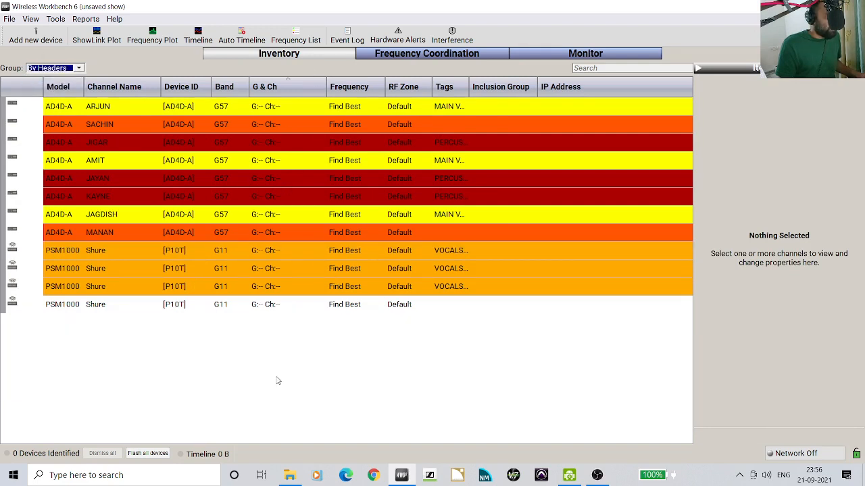
Step: Group the inventory By RF Zone and switch the grouping to By Network
click(78, 68)
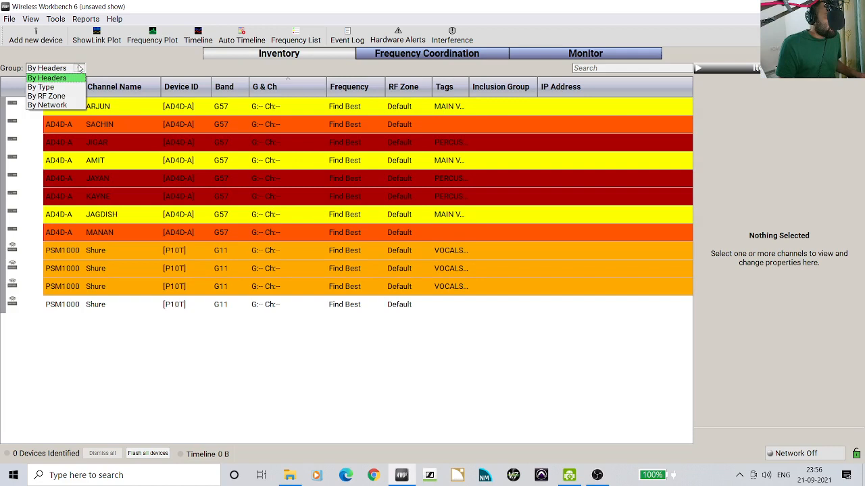
click(64, 97)
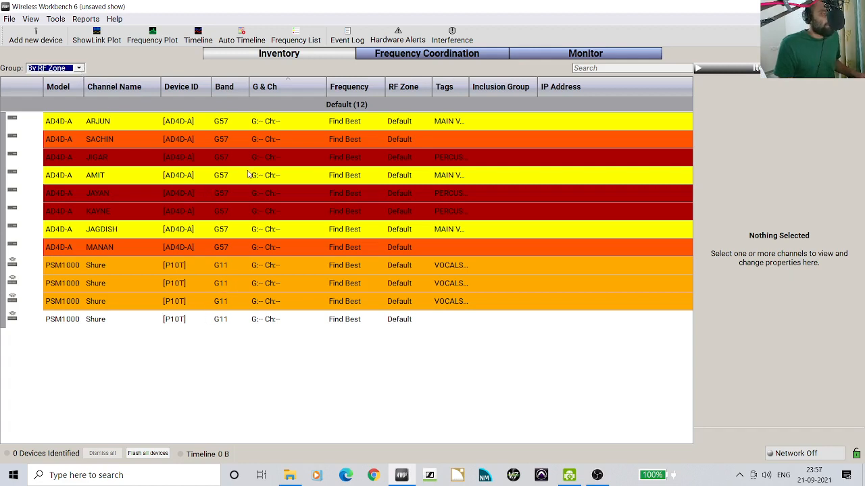
click(79, 68)
click(61, 103)
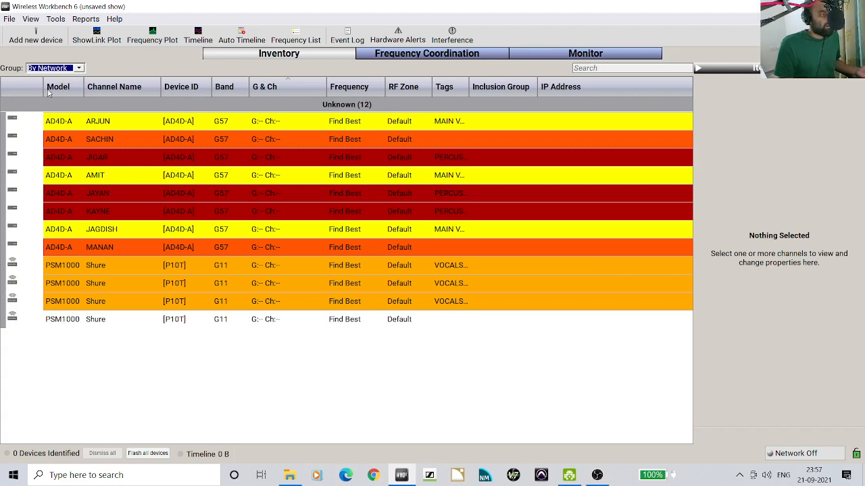
click(79, 69)
click(79, 69)
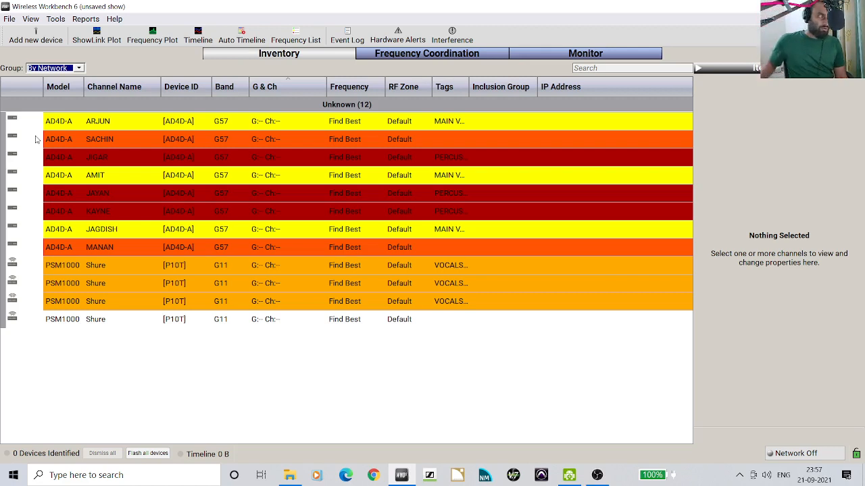
Step: Change the inventory grouping from By Network to By Type
click(80, 68)
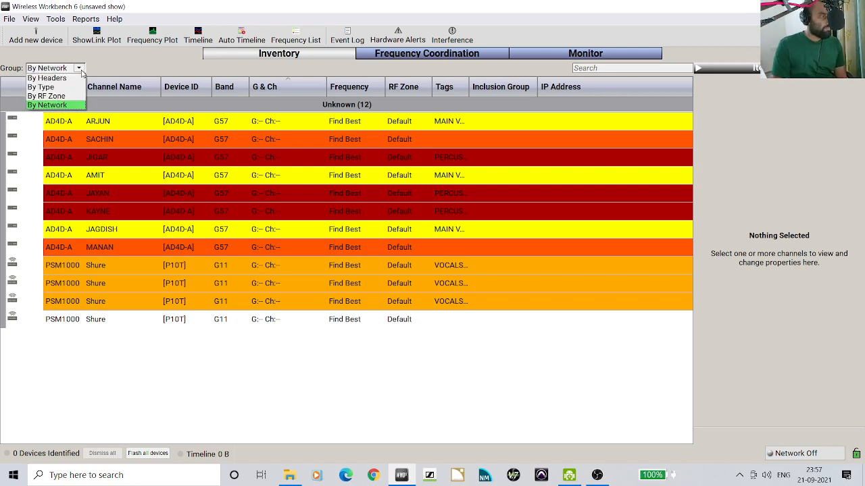
click(157, 63)
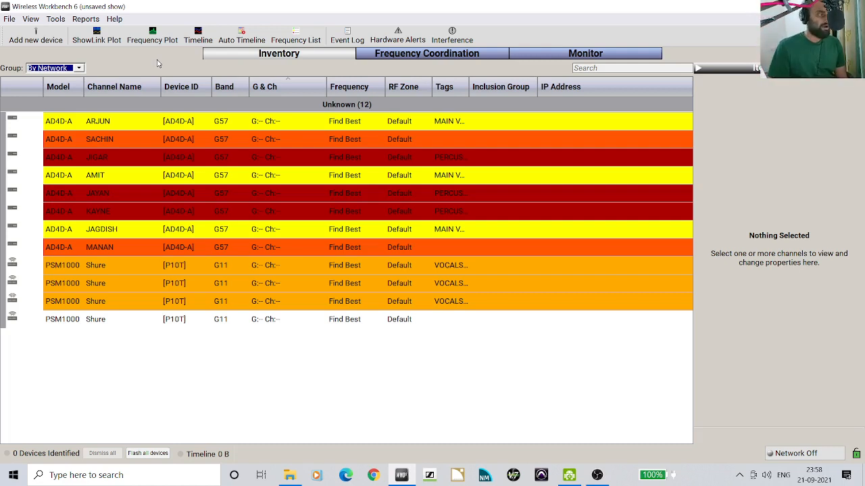
click(81, 68)
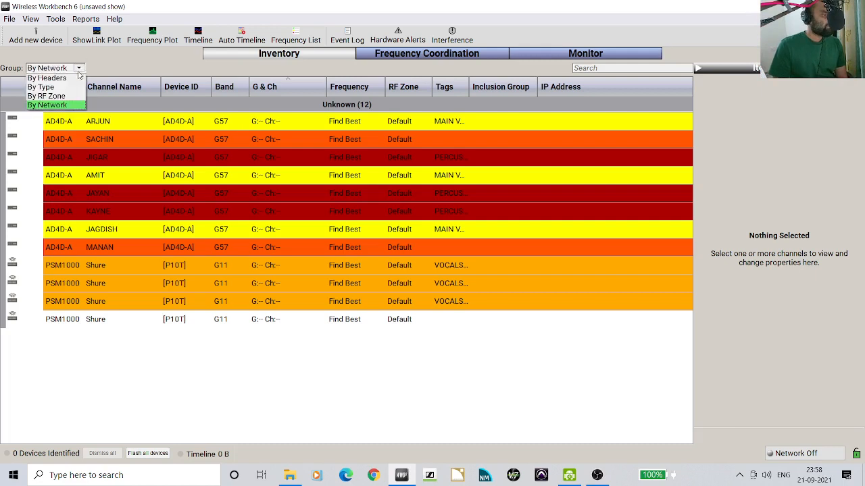
click(68, 87)
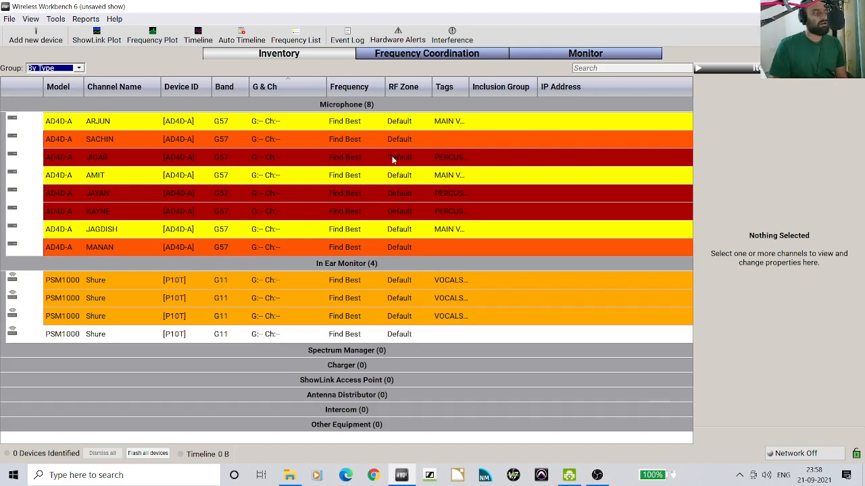
Step: Search the inventory for channels matching PERCUSS
click(609, 69)
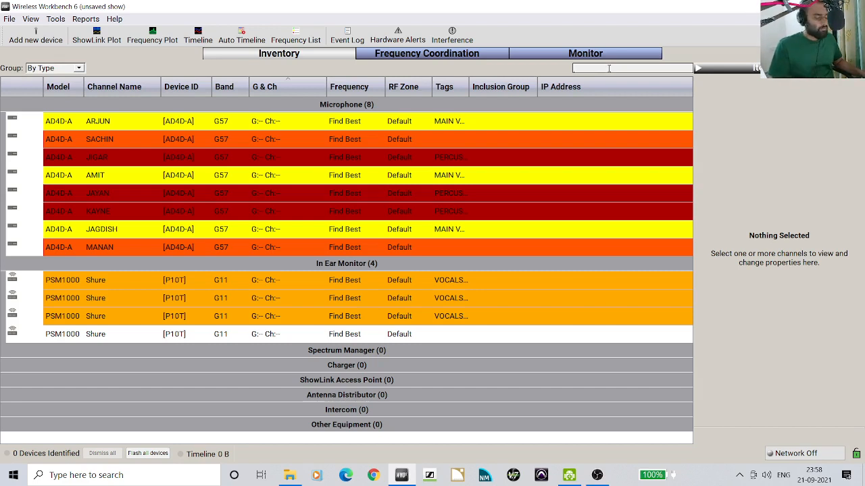
text(PERCUSS)
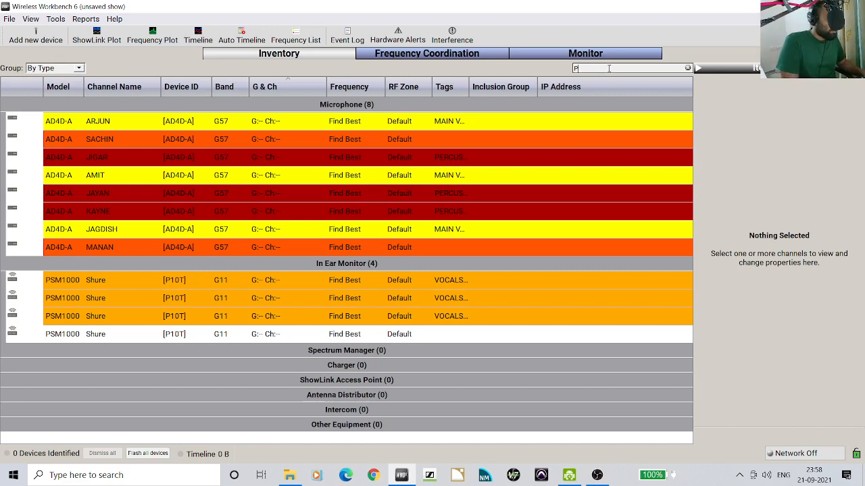